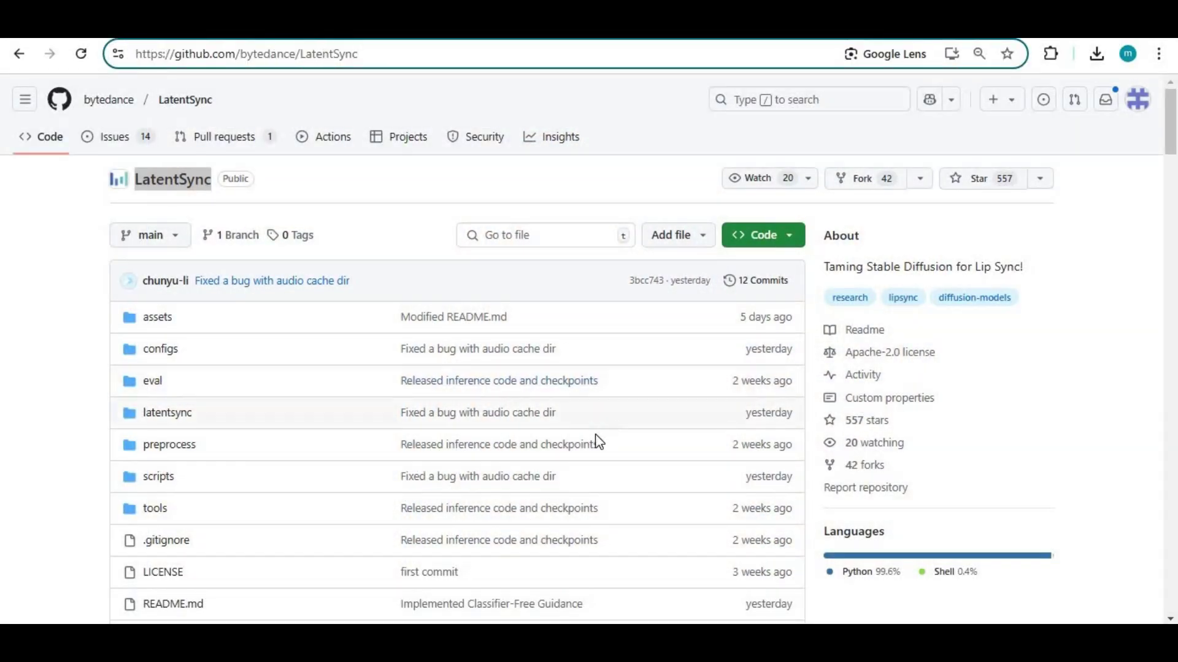
scroll(607, 436, down, 2)
scroll(593, 445, down, 3)
scroll(582, 447, down, 2)
scroll(580, 442, down, 3)
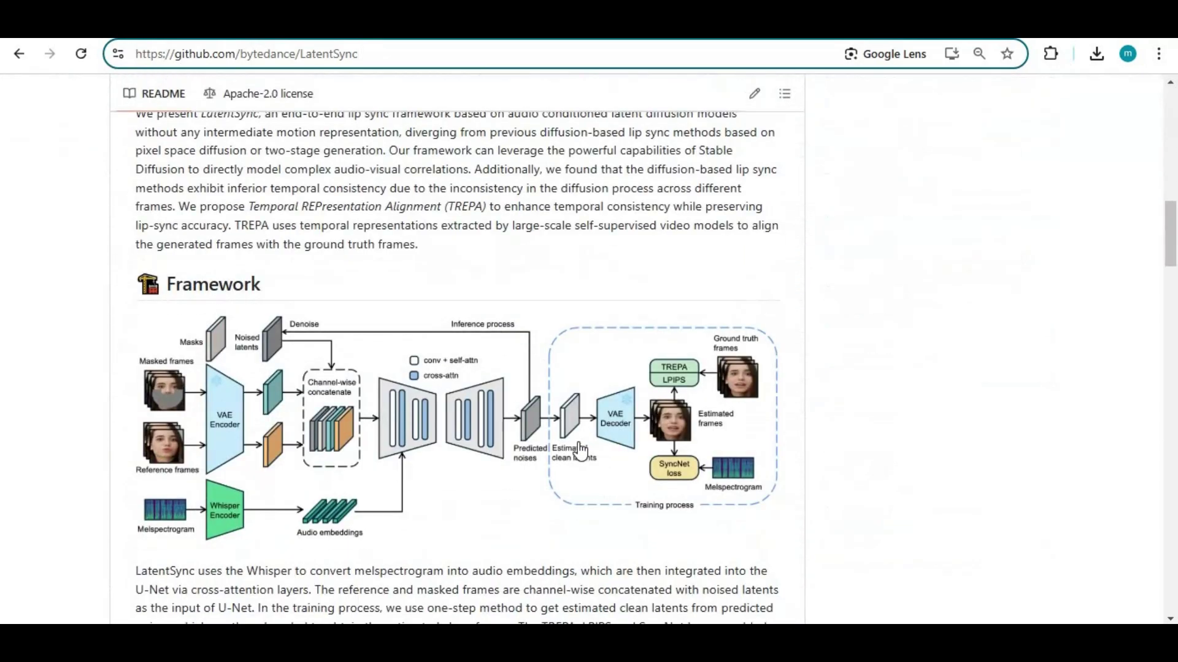
scroll(567, 441, down, 3)
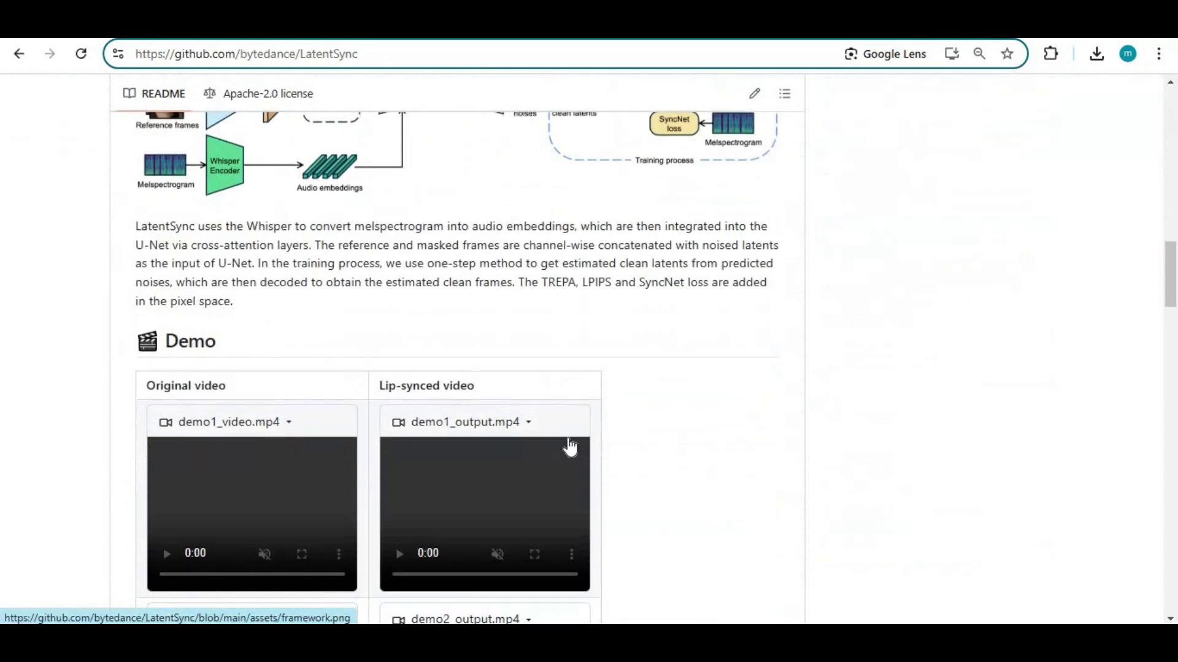
scroll(567, 437, down, 3)
scroll(561, 423, down, 3)
scroll(557, 416, down, 2)
scroll(561, 414, down, 3)
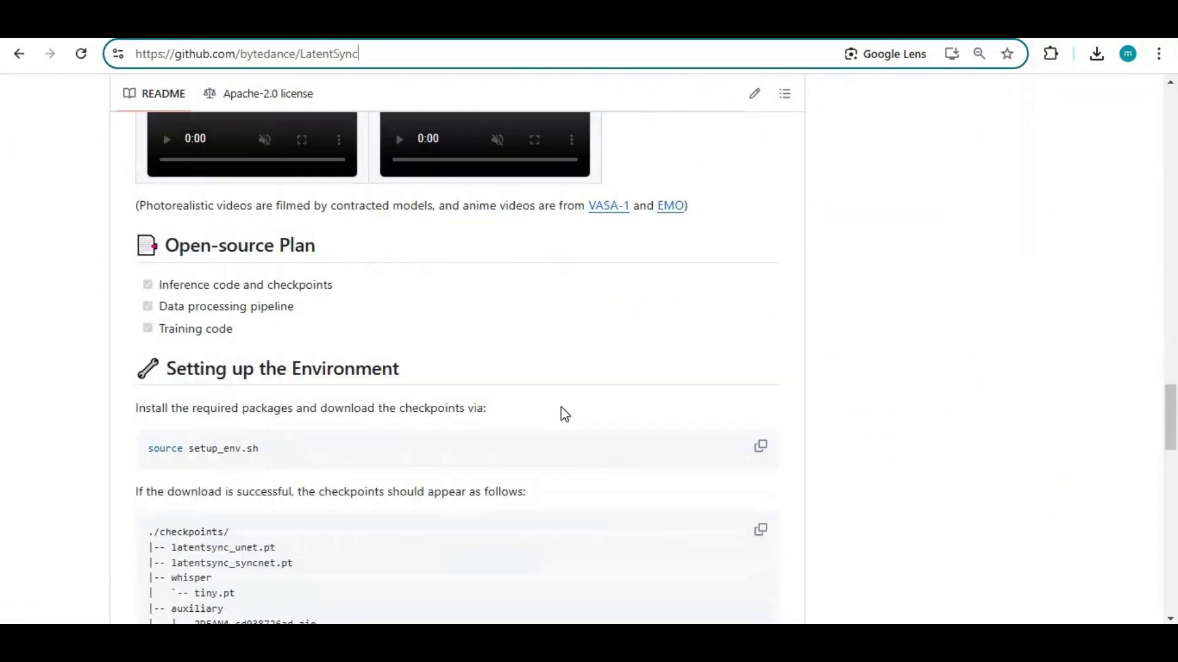
scroll(560, 410, down, 3)
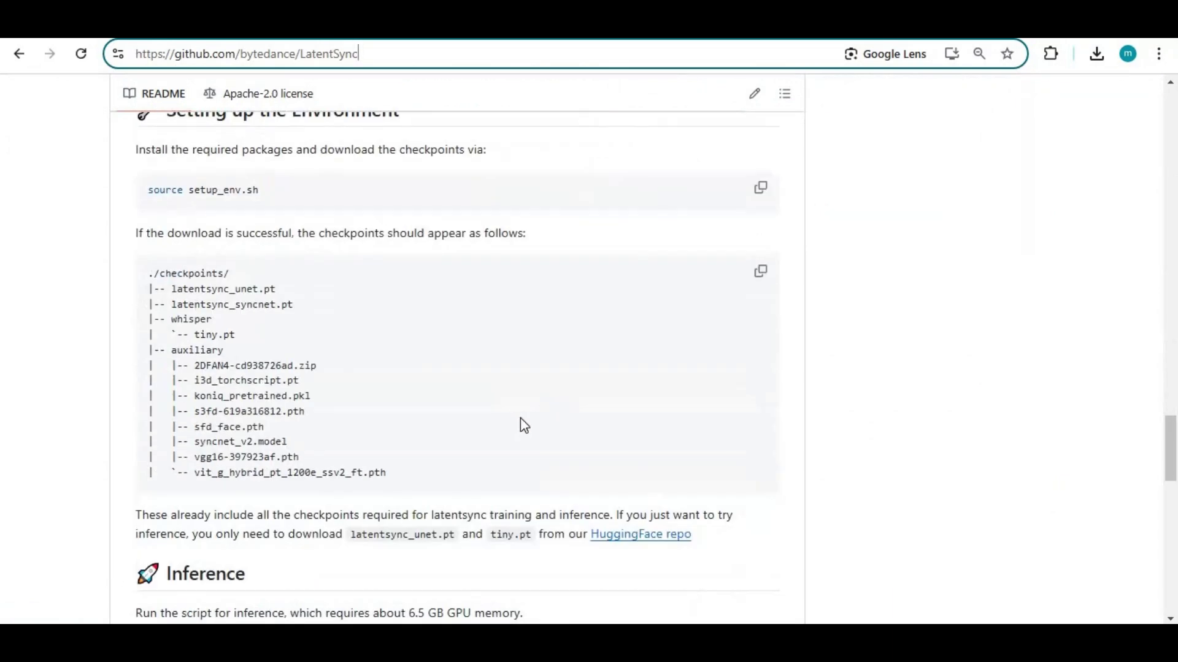
scroll(520, 418, down, 4)
scroll(525, 405, down, 3)
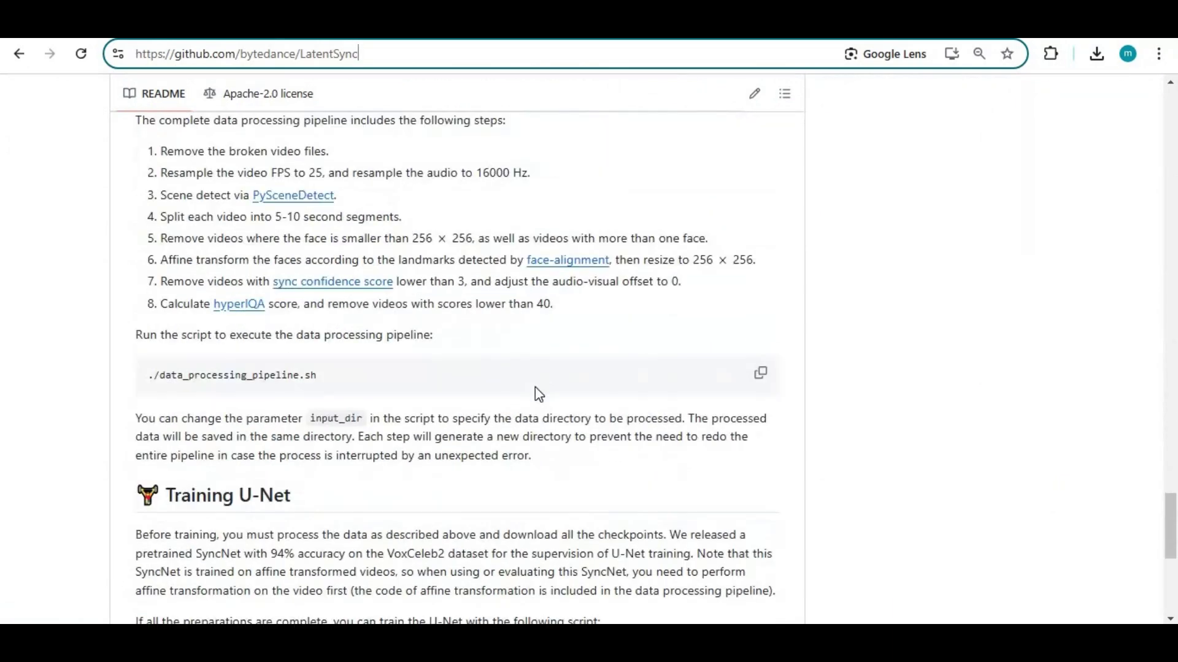
scroll(534, 387, down, 2)
scroll(522, 409, up, 4)
scroll(520, 413, up, 8)
scroll(512, 406, up, 8)
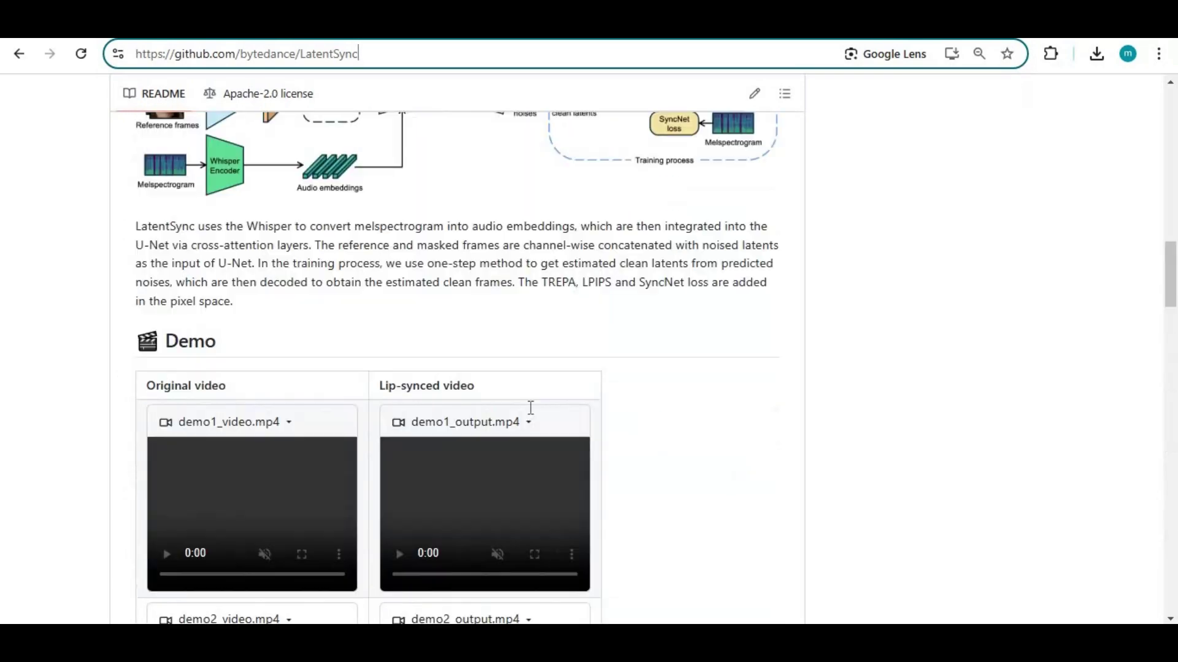
scroll(532, 414, up, 6)
scroll(543, 420, up, 5)
scroll(547, 416, up, 3)
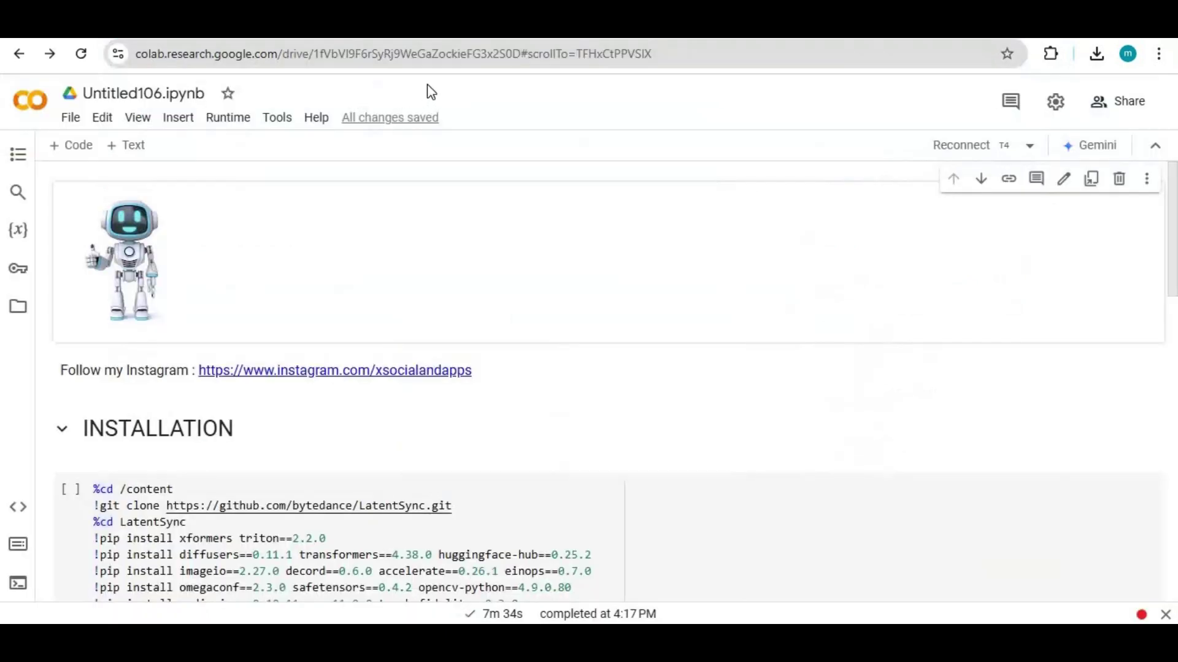
Set the Colab runtime's hardware accelerator to T4 GPU, save, and reconnect.
click(452, 57)
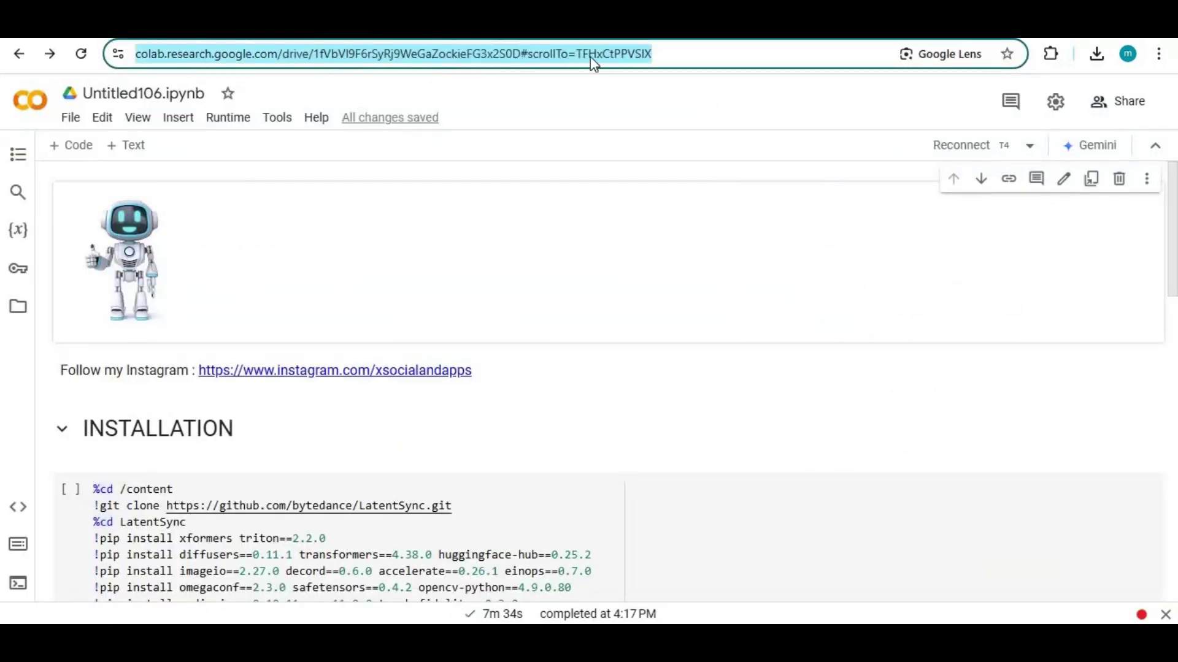
scroll(568, 305, down, 5)
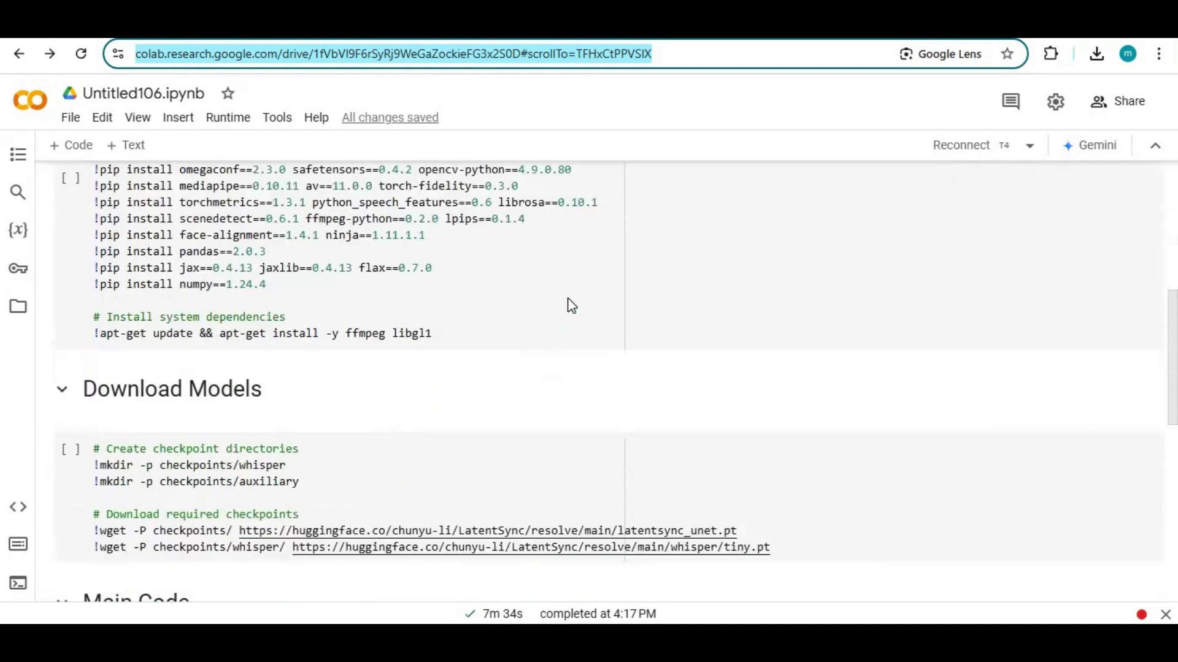
scroll(568, 305, down, 1)
scroll(567, 305, up, 5)
scroll(568, 304, up, 1)
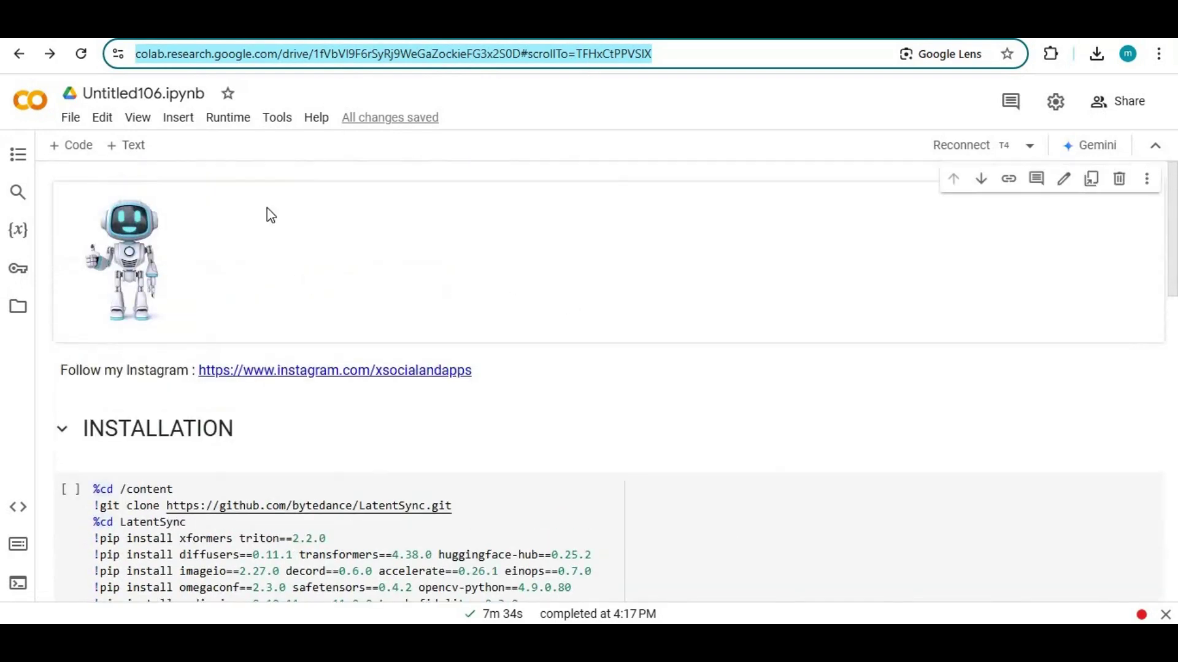
click(226, 122)
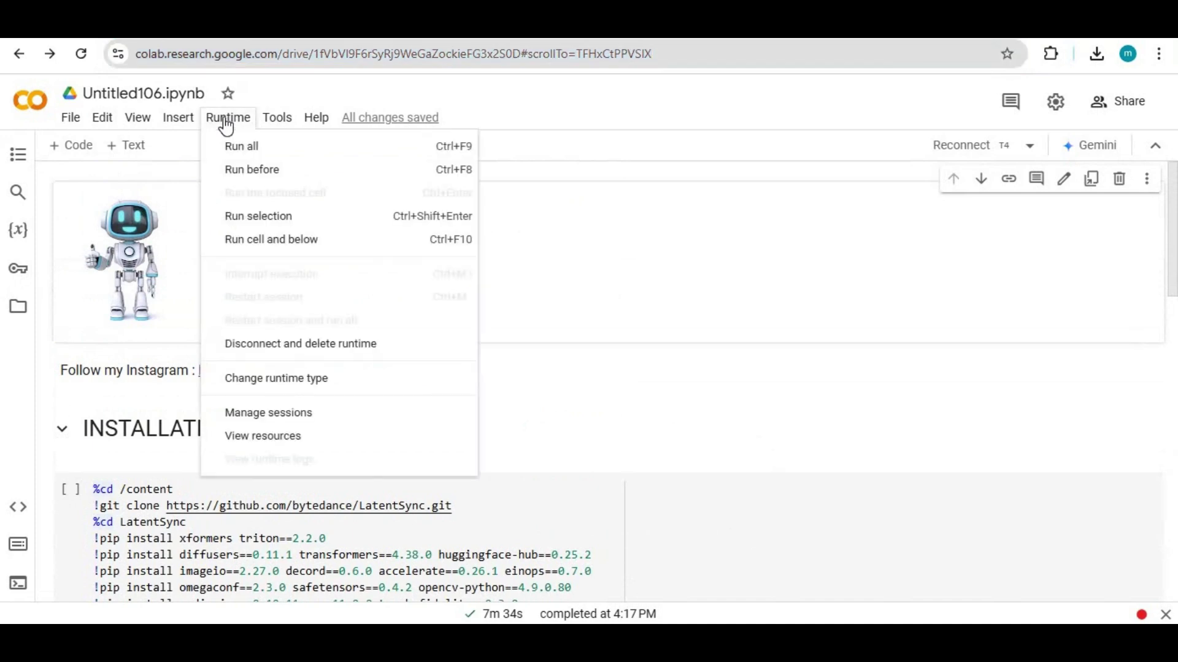
click(287, 388)
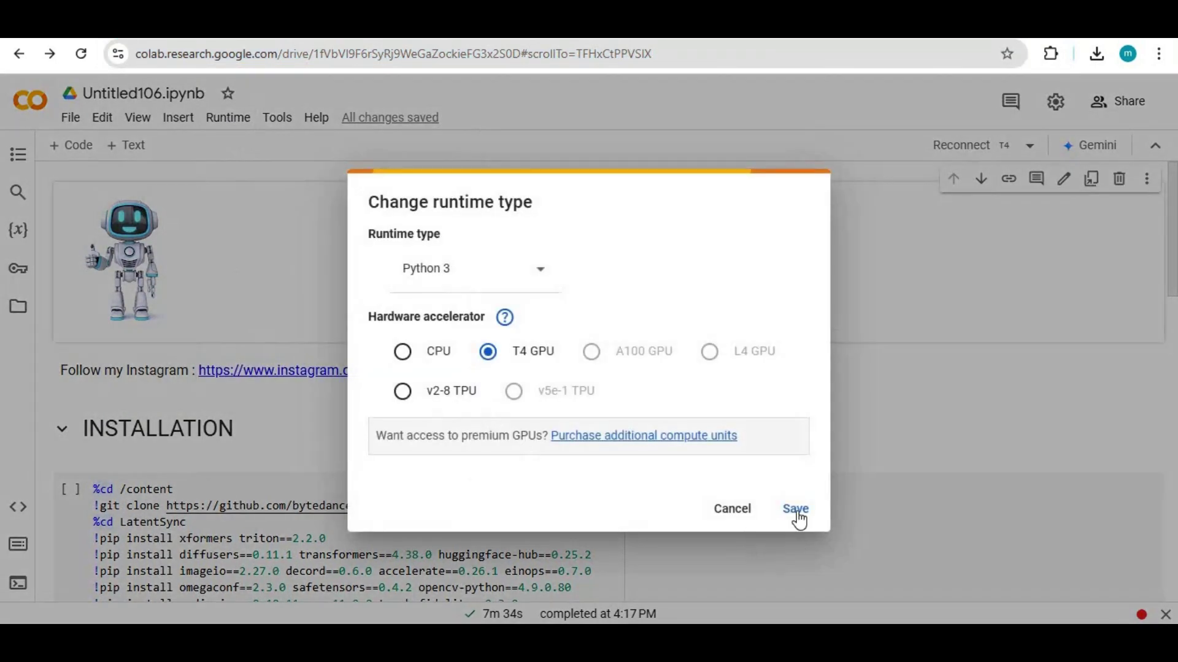
click(794, 510)
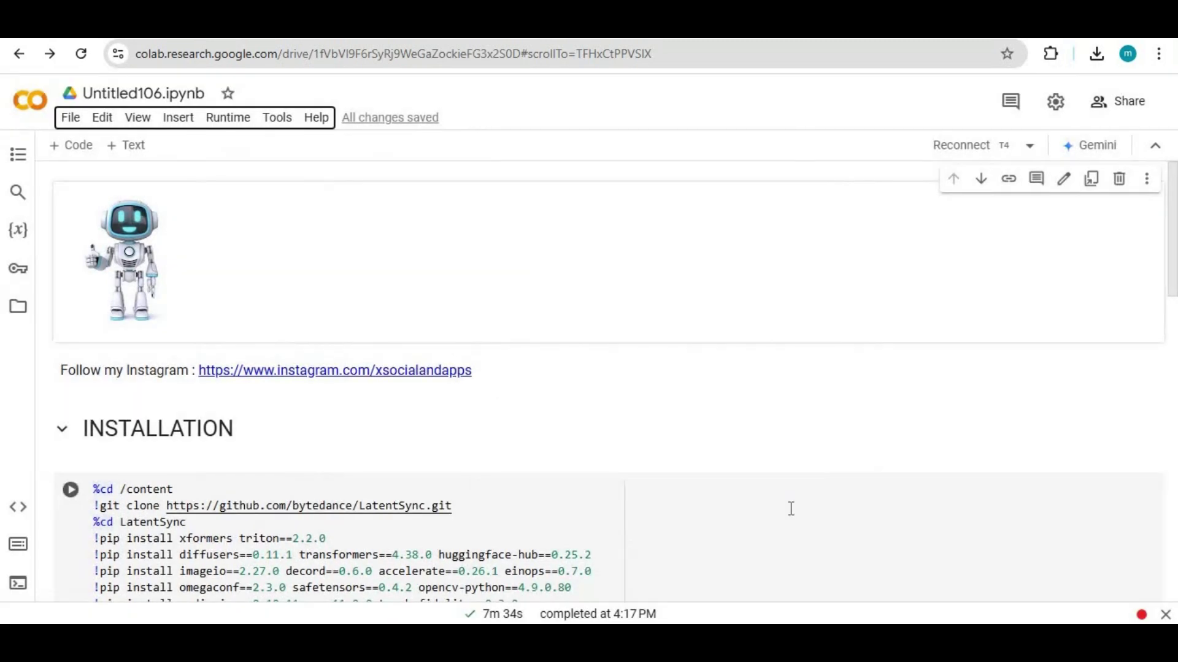
click(975, 152)
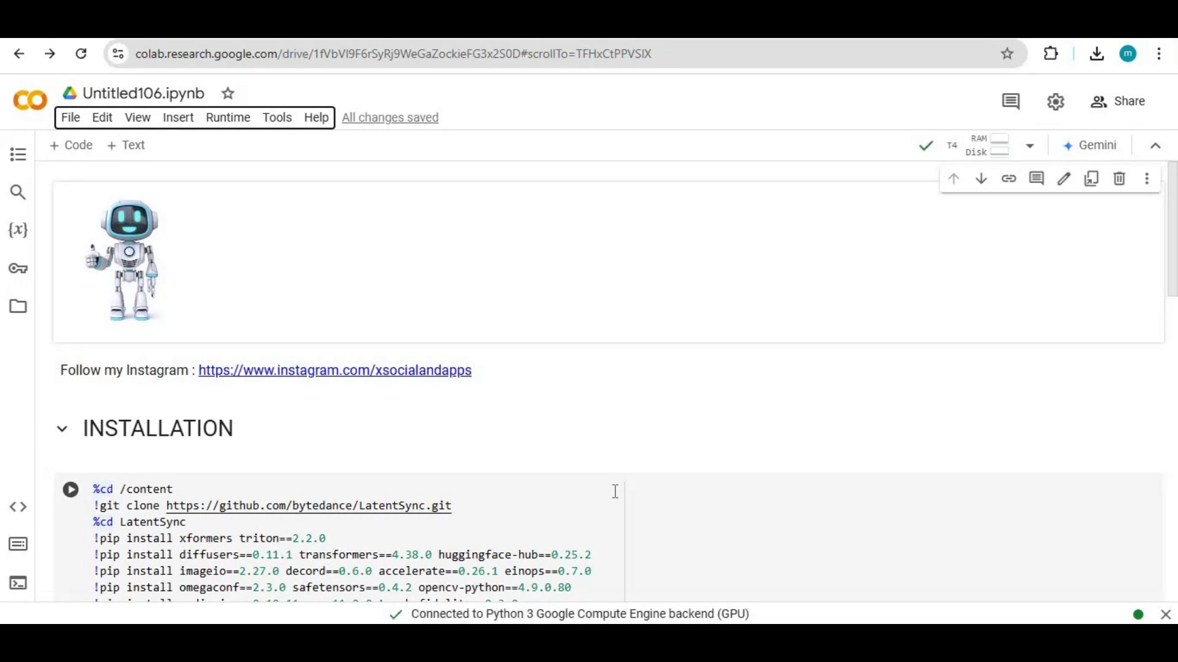
scroll(445, 384, down, 2)
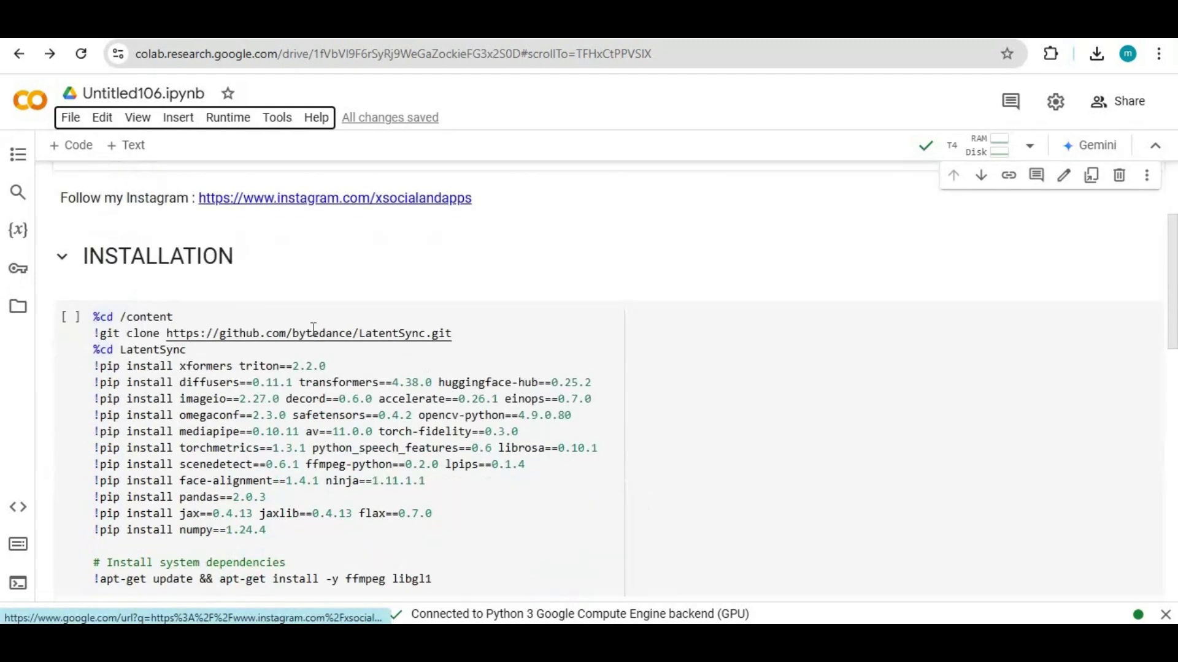
Run the installation cell, decline the session restart, then run the Download Models cell.
click(70, 316)
scroll(358, 381, down, 2)
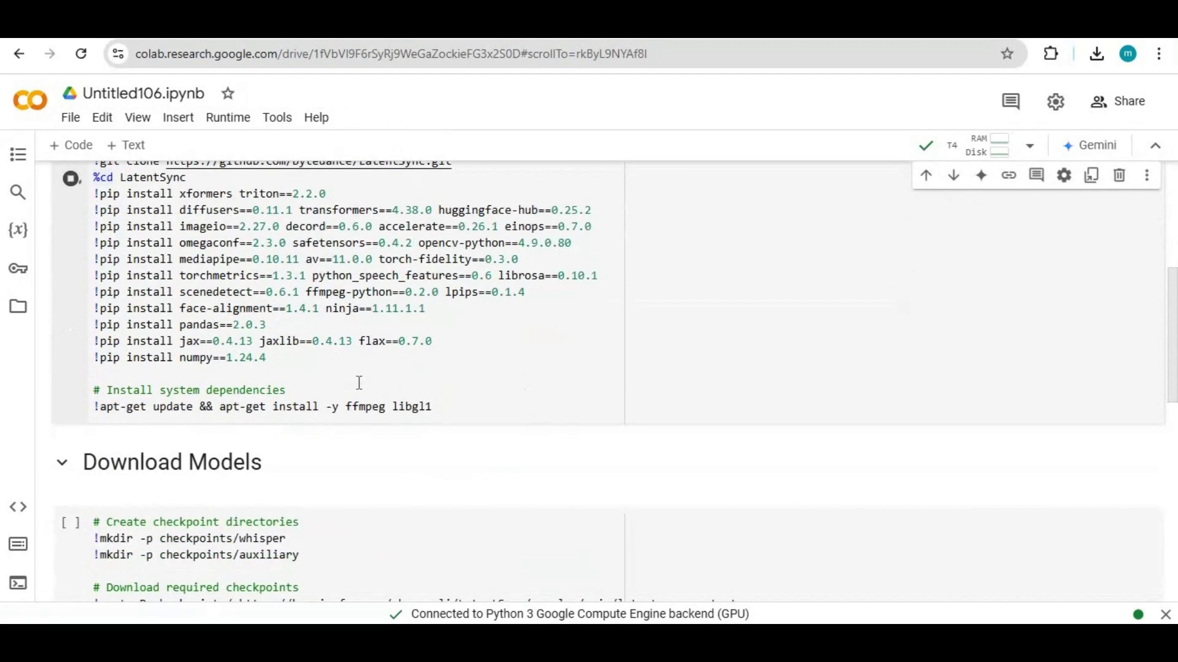
scroll(359, 382, up, 1)
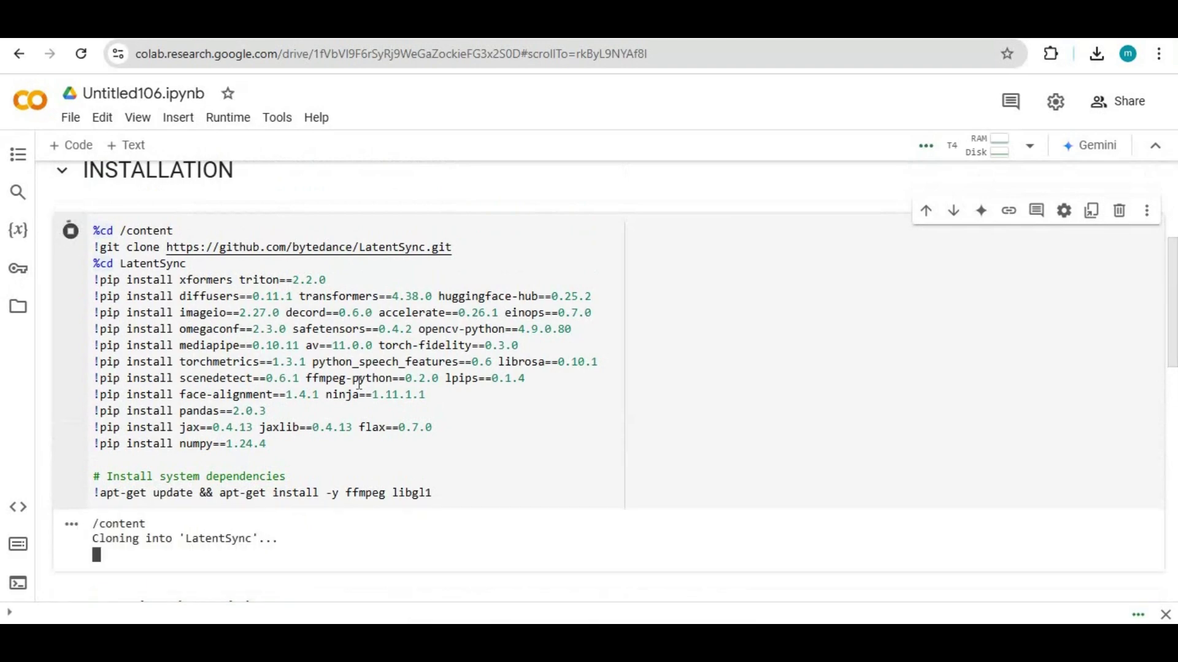
scroll(357, 382, down, 2)
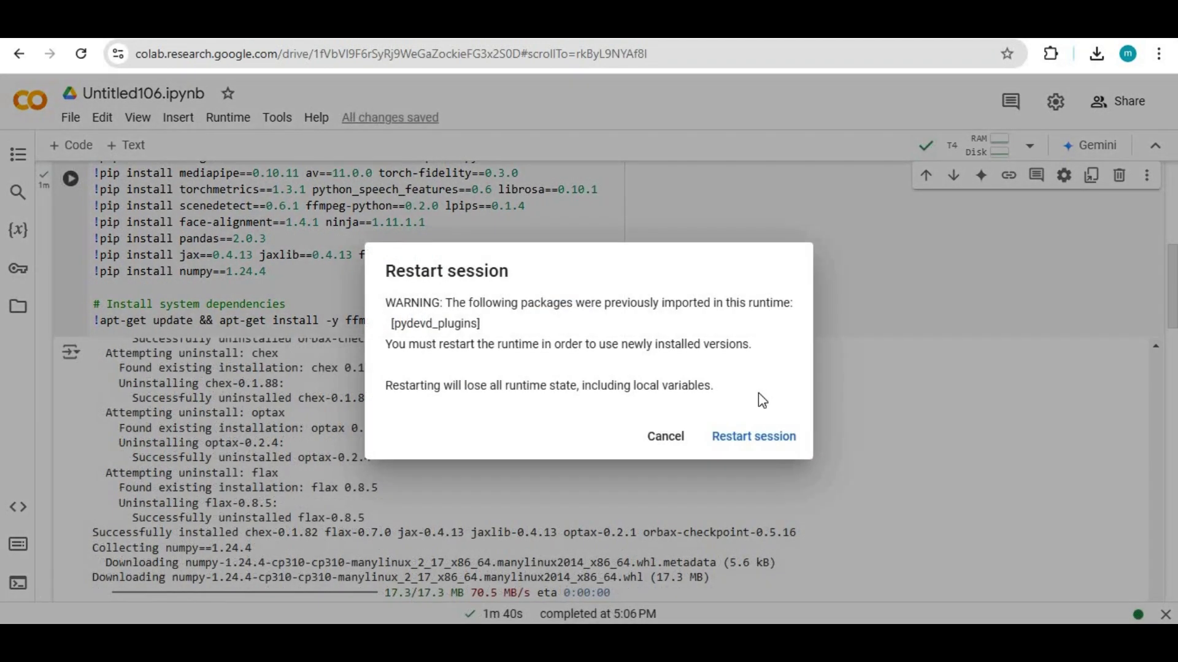
click(666, 436)
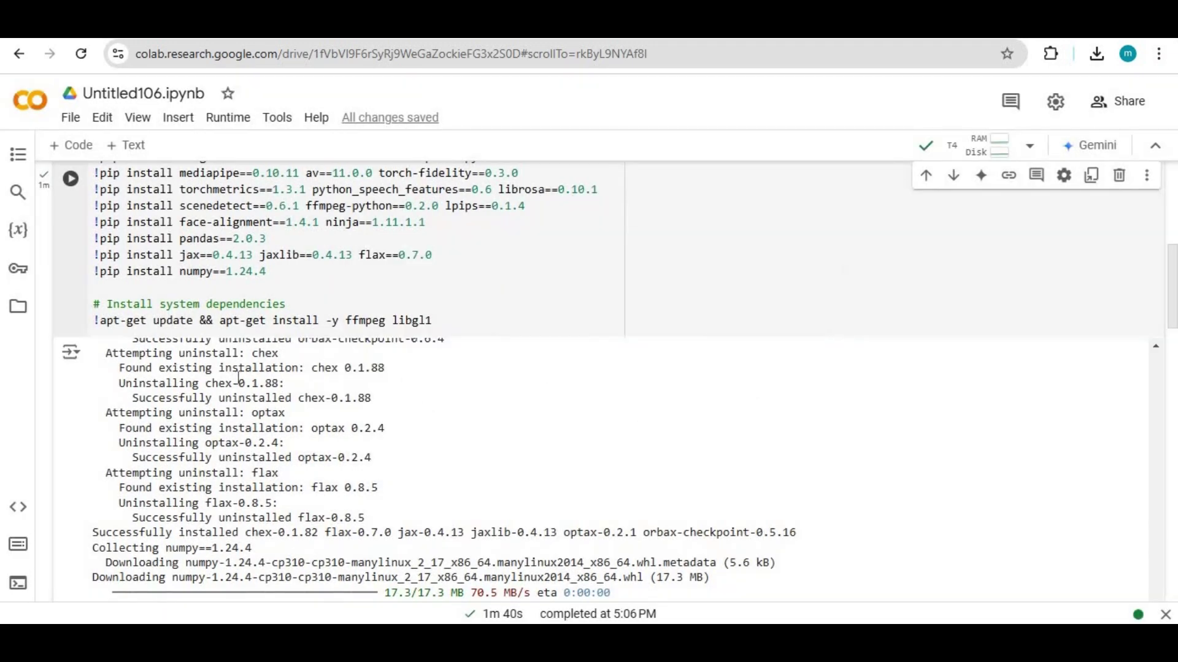
scroll(391, 391, down, 5)
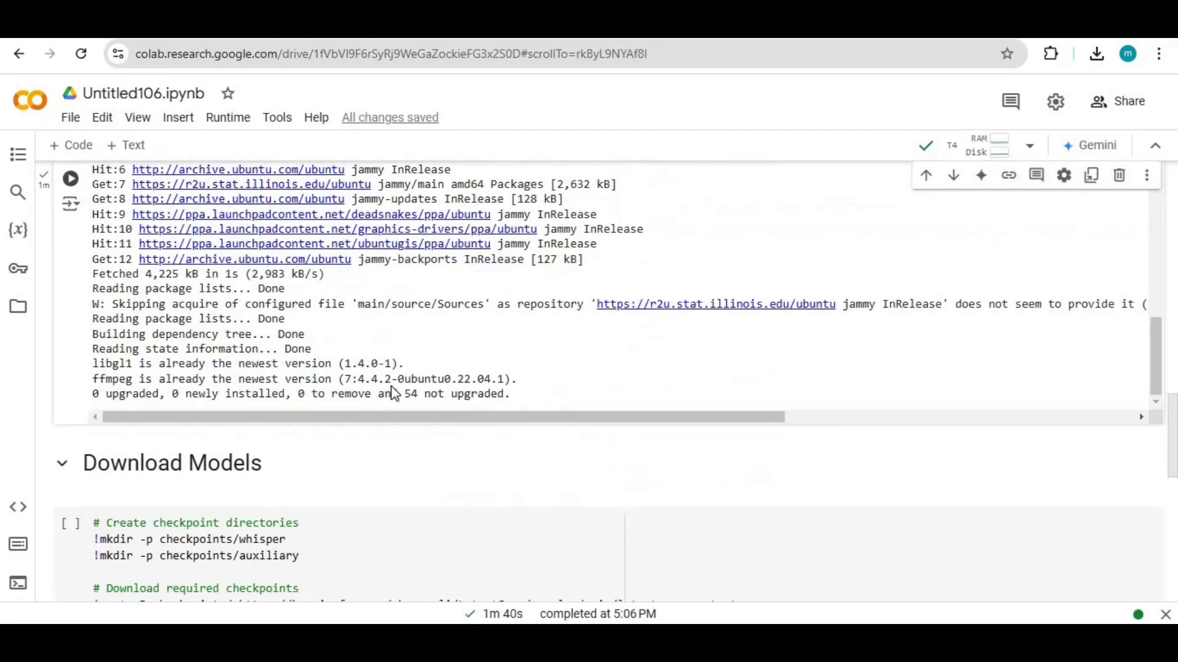
scroll(392, 393, down, 2)
click(70, 350)
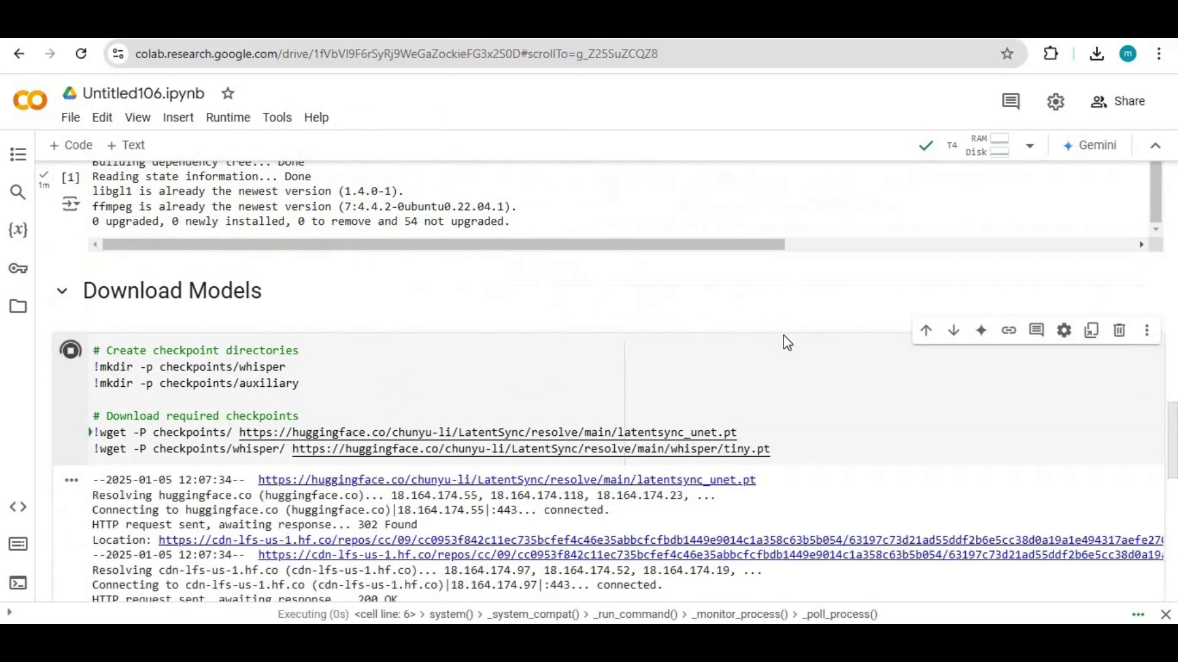
scroll(787, 343, down, 2)
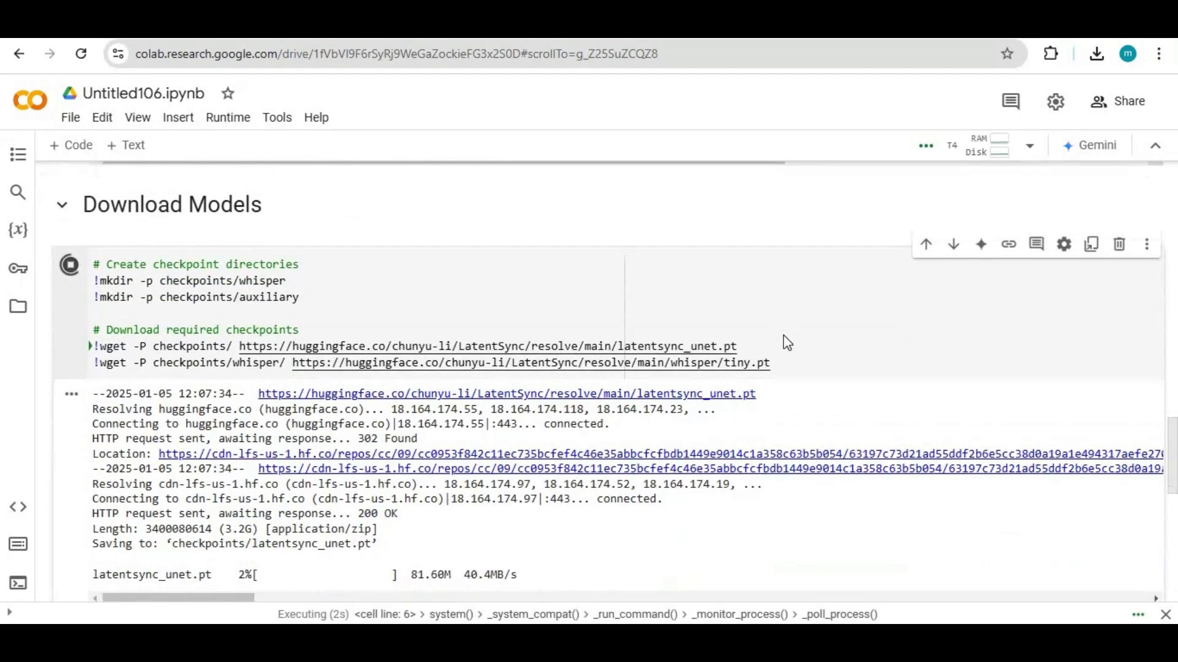
scroll(787, 343, down, 2)
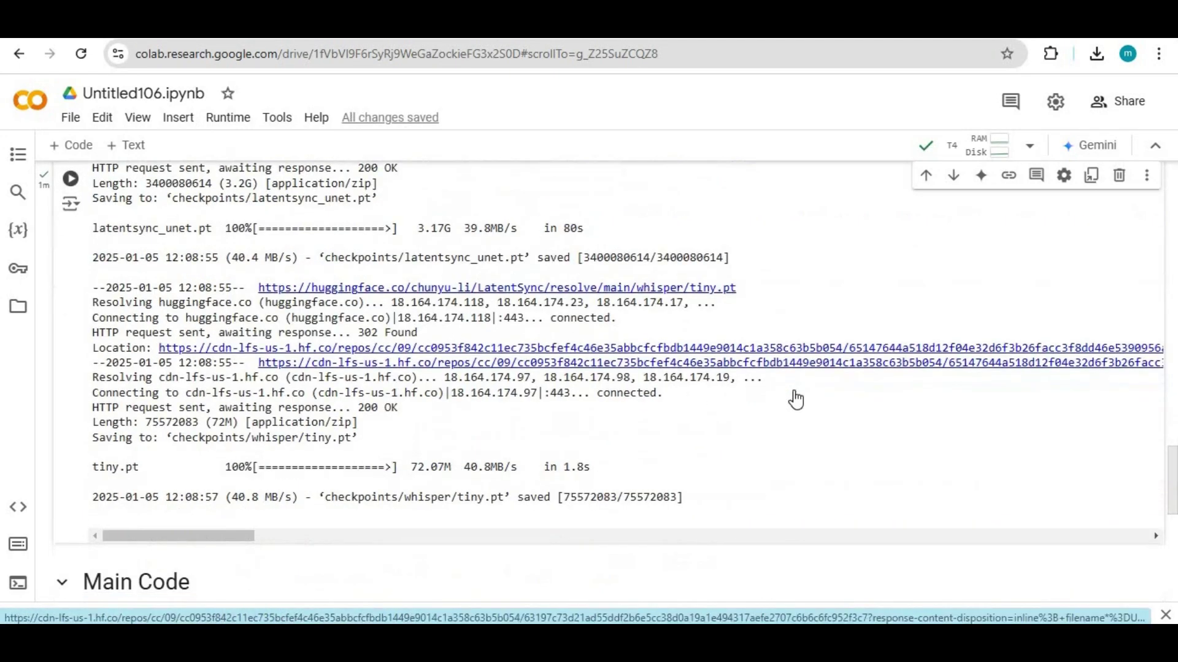
scroll(794, 400, down, 3)
scroll(794, 400, down, 1)
scroll(794, 399, up, 1)
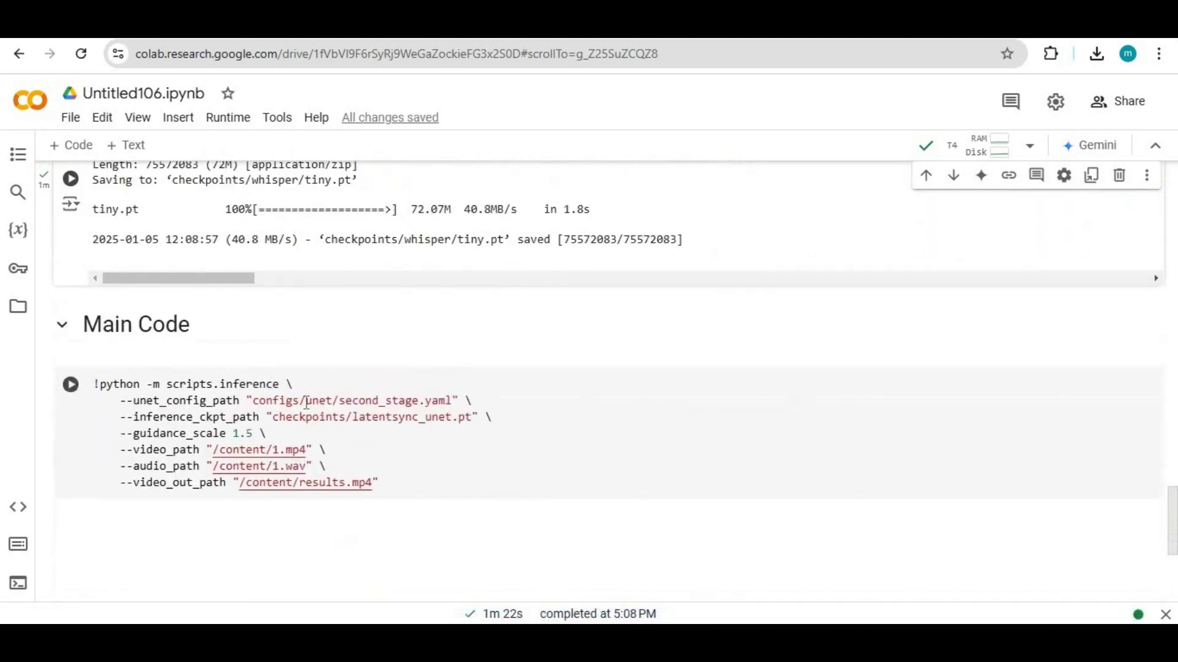
Upload end.wav from Documents and 1.mp4 from Downloads into the Colab session files.
click(18, 310)
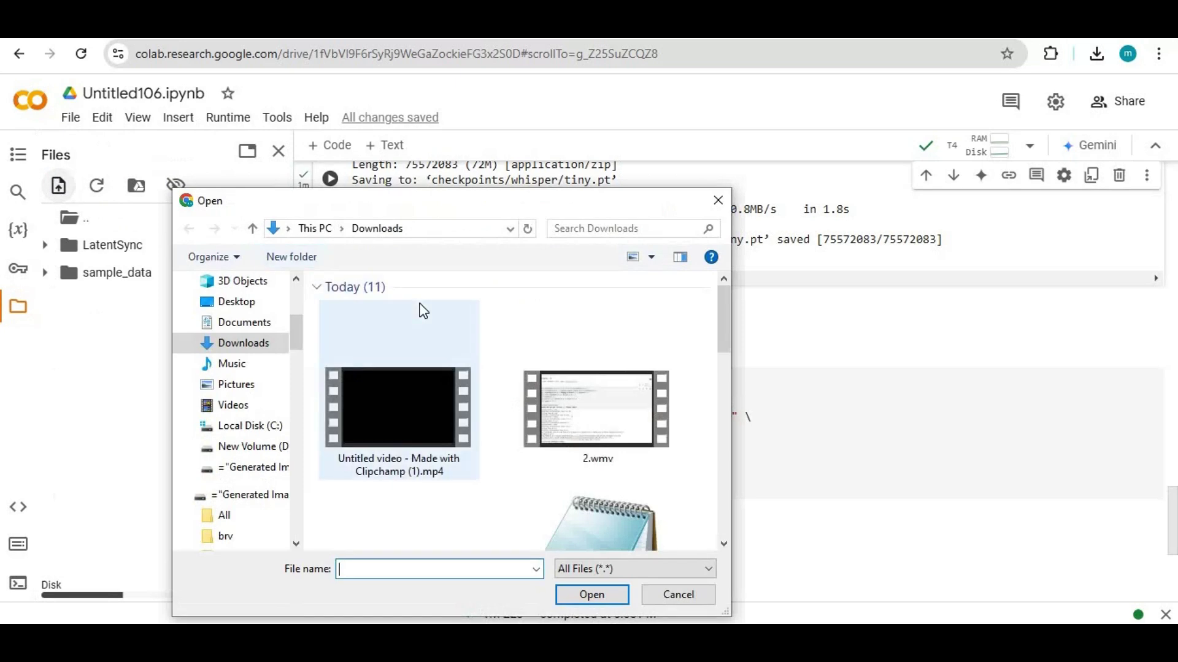
click(230, 322)
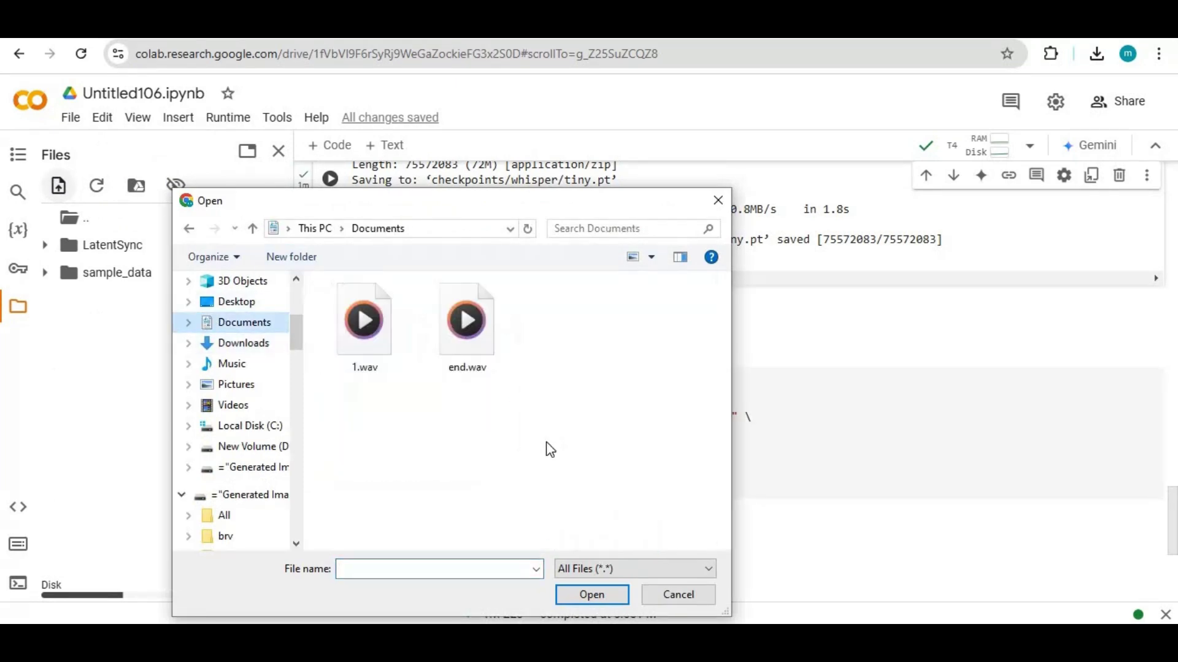
double_click(466, 327)
mouse_move(56, 253)
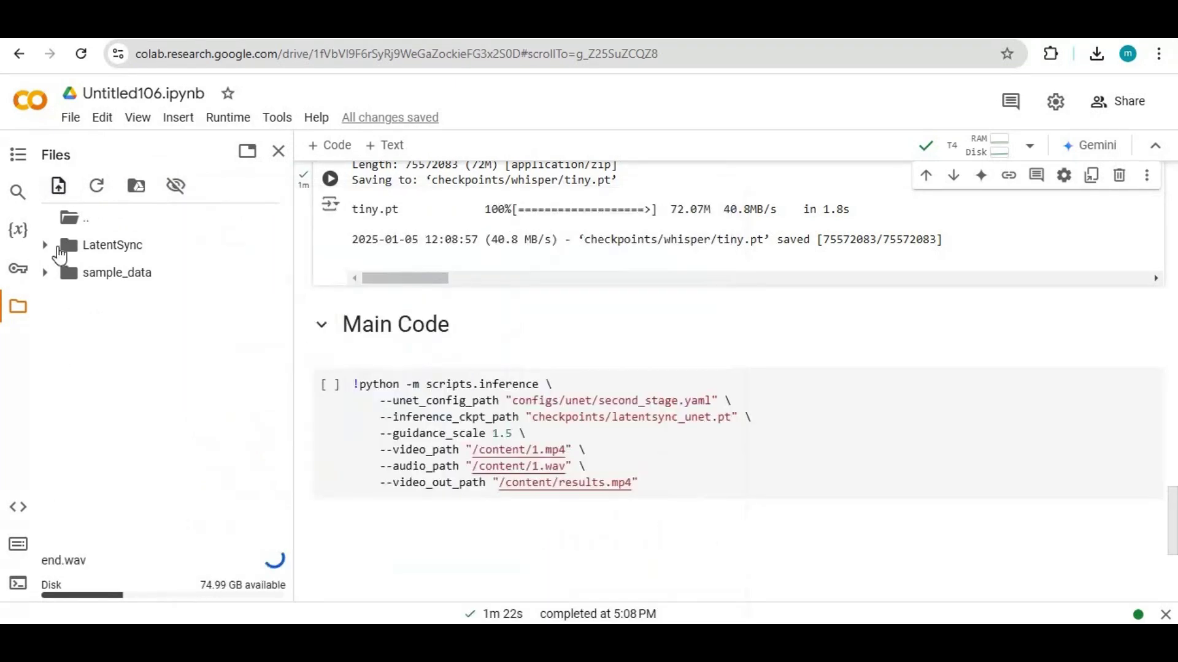
click(58, 186)
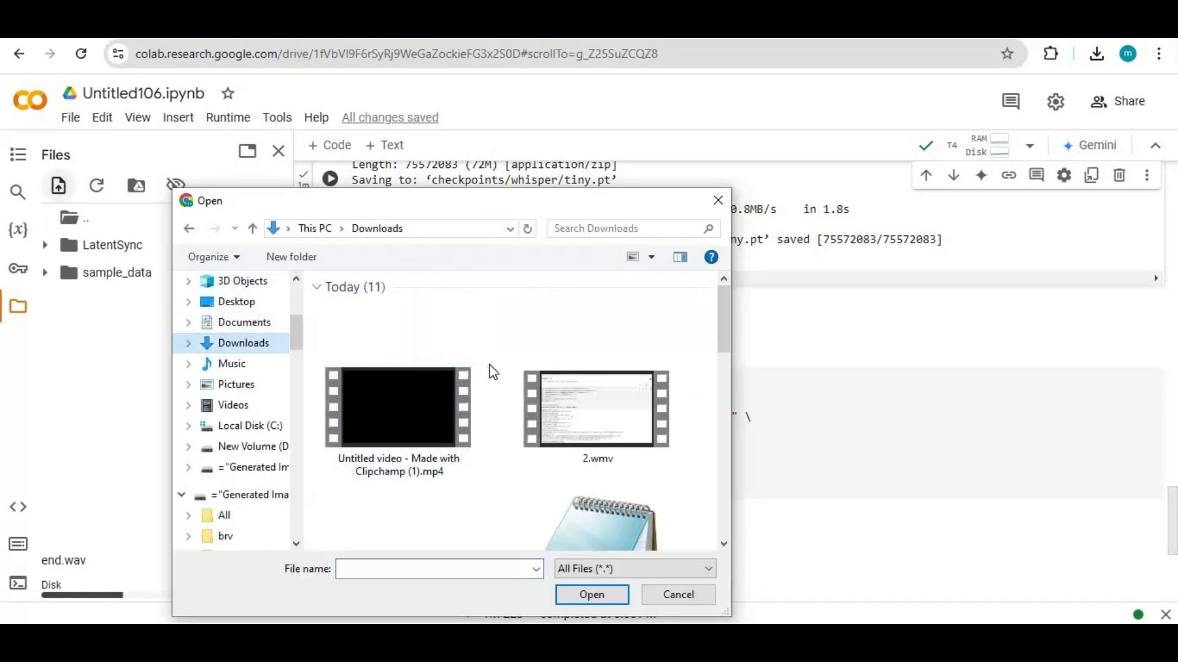
scroll(488, 371, down, 3)
scroll(489, 370, down, 2)
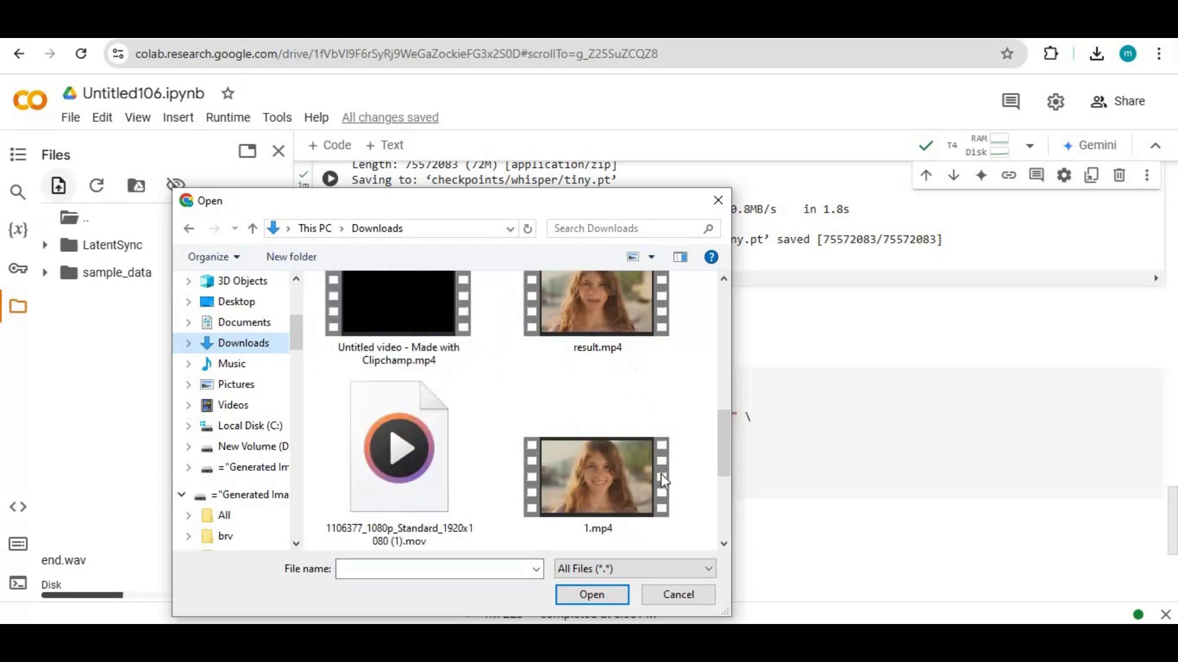
double_click(631, 472)
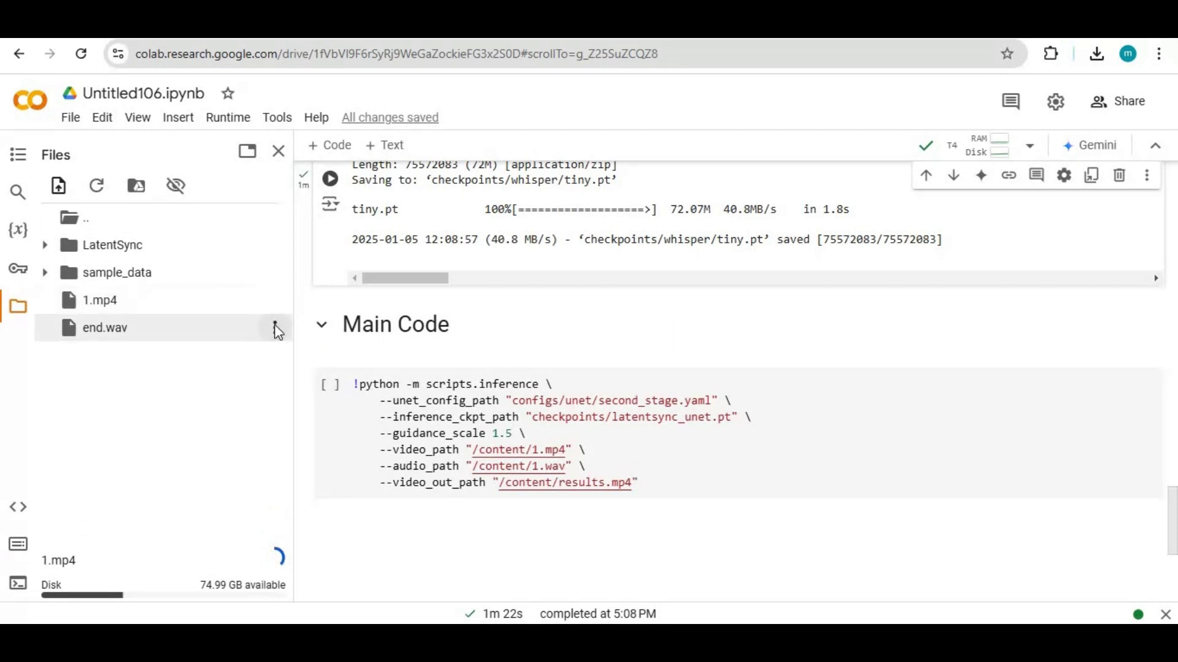
click(276, 329)
Replace the command's --audio_path value with end.wav's copied session path.
click(175, 428)
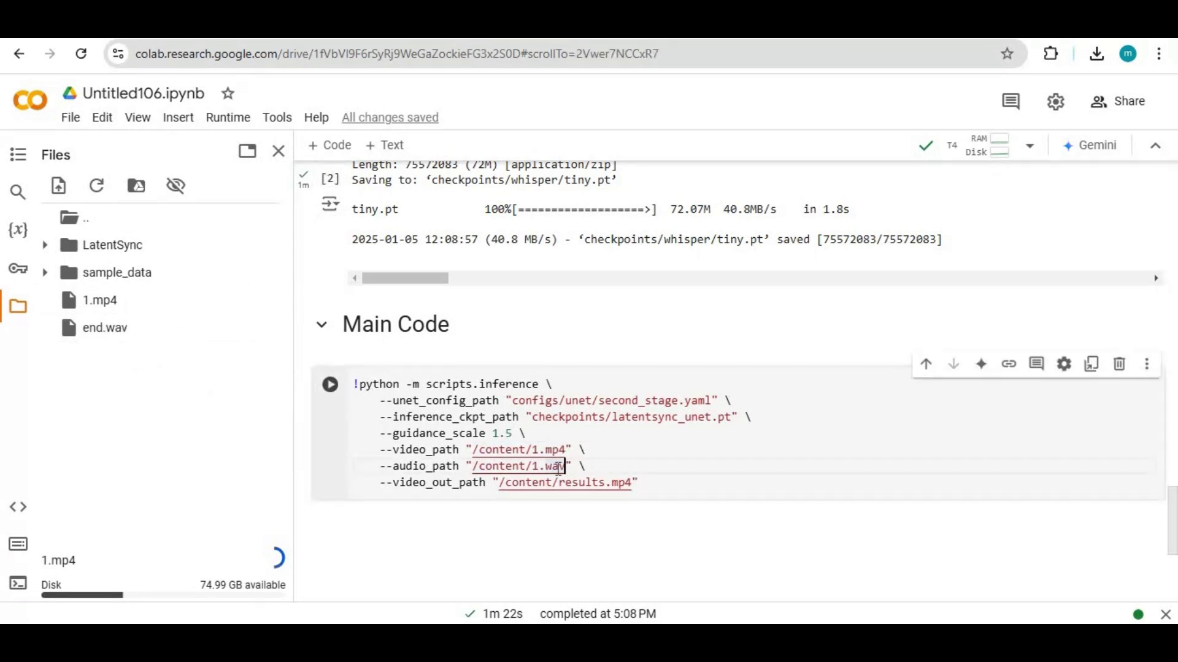
drag(566, 466, 473, 467)
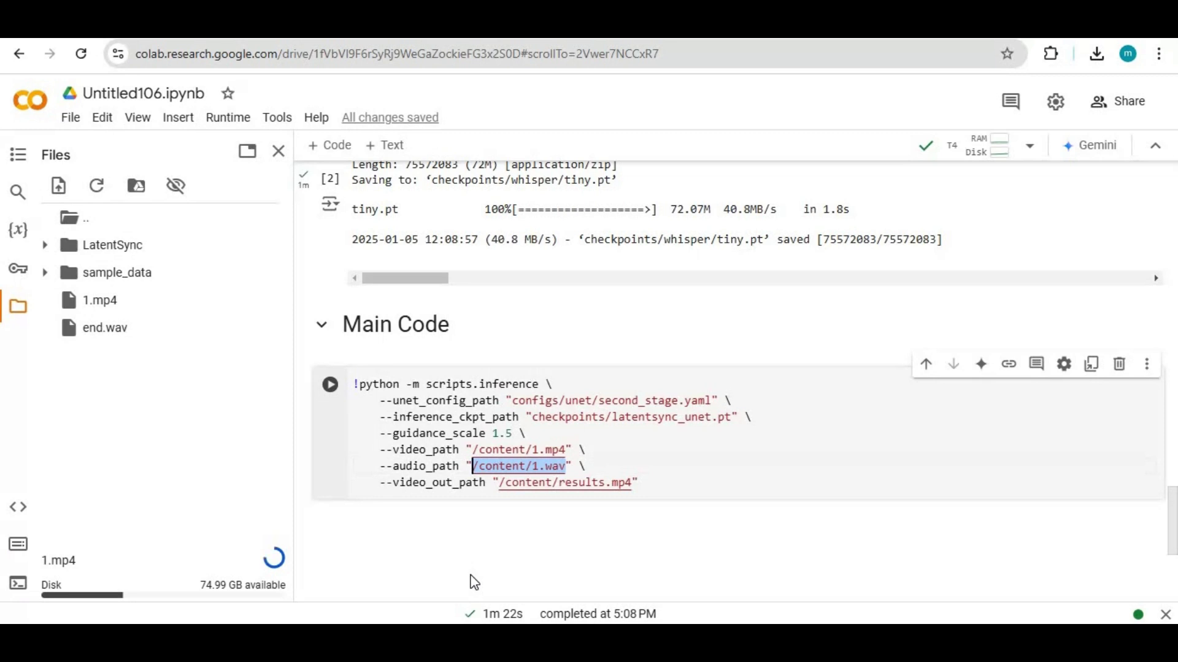
click(277, 329)
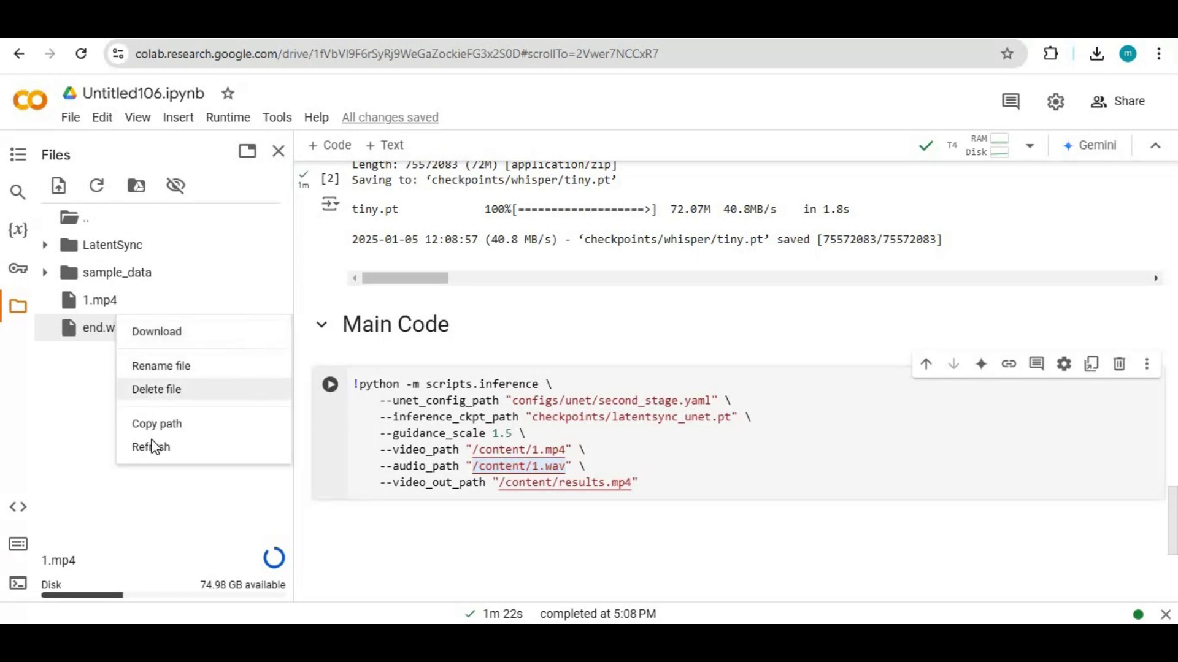
click(164, 425)
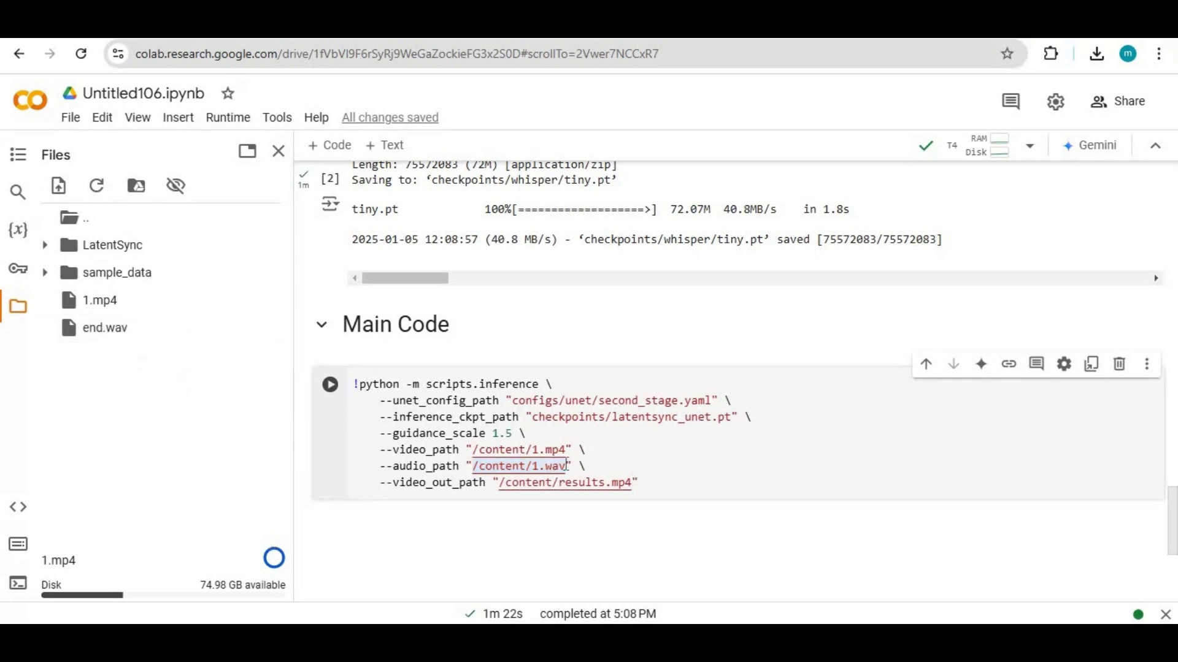
drag(559, 471, 567, 467)
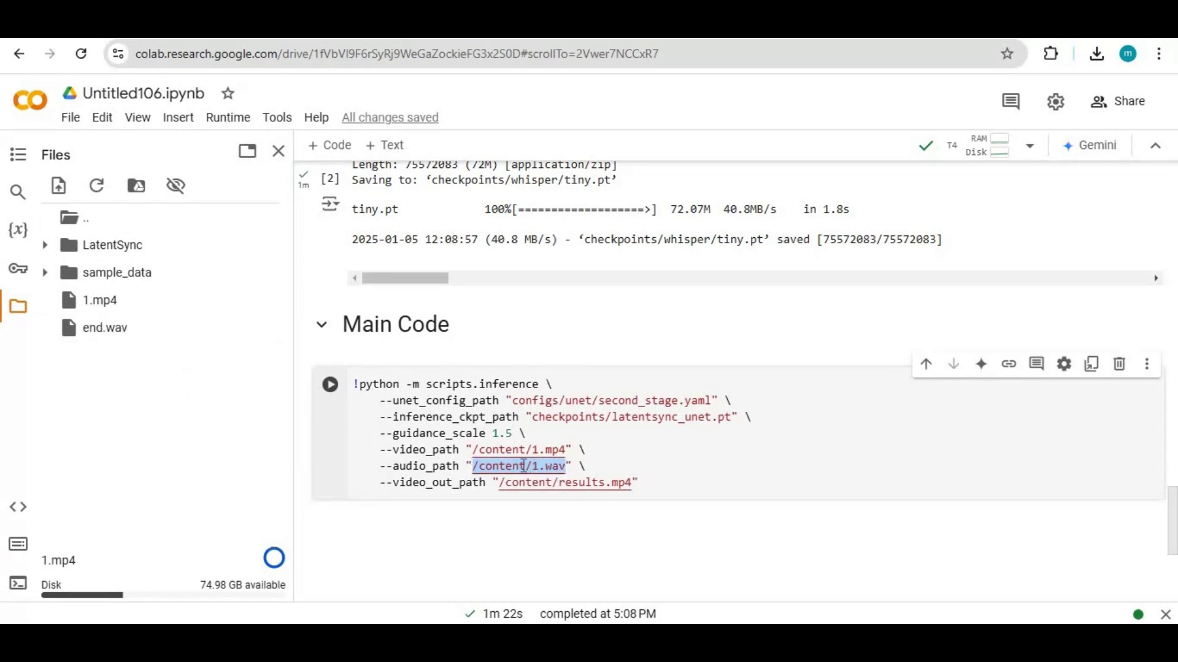
key(ctrl+v)
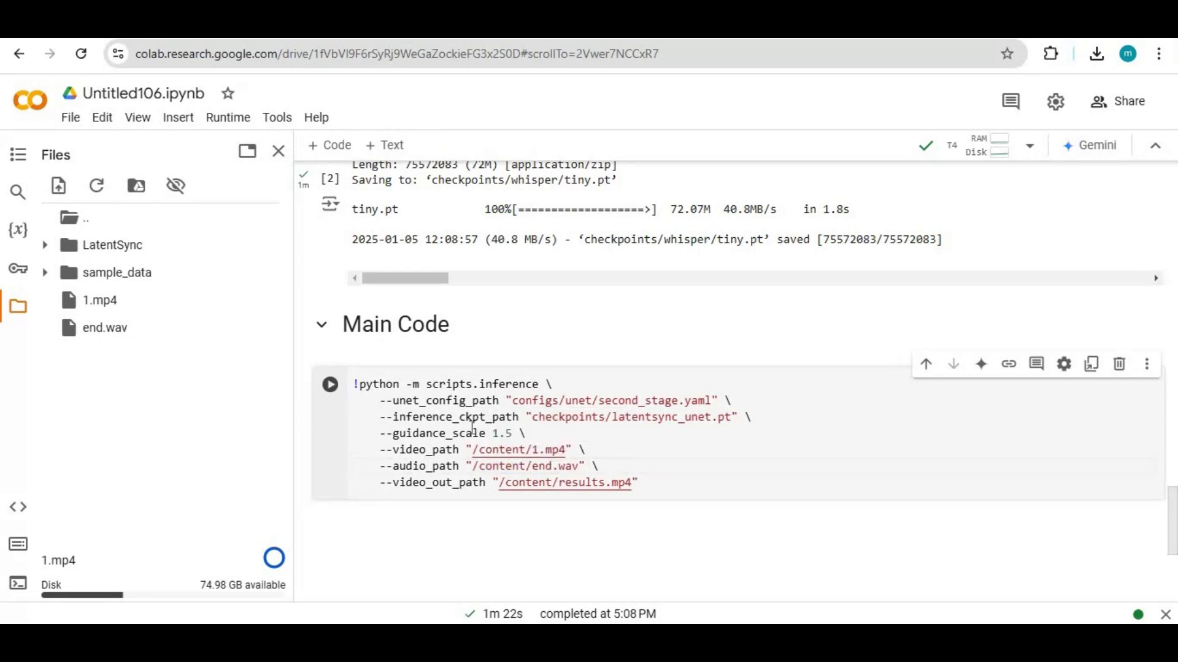
mouse_move(166, 300)
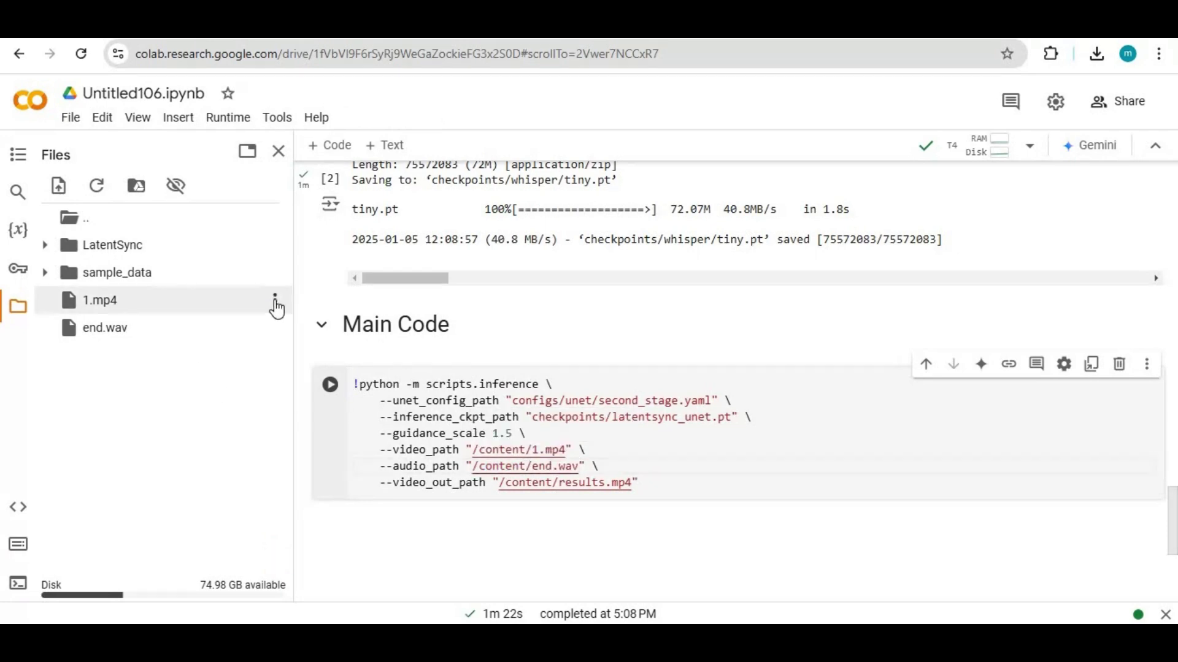
Point the video path at 1.mp4 and select the 'results' output name to rename it 33.
click(274, 301)
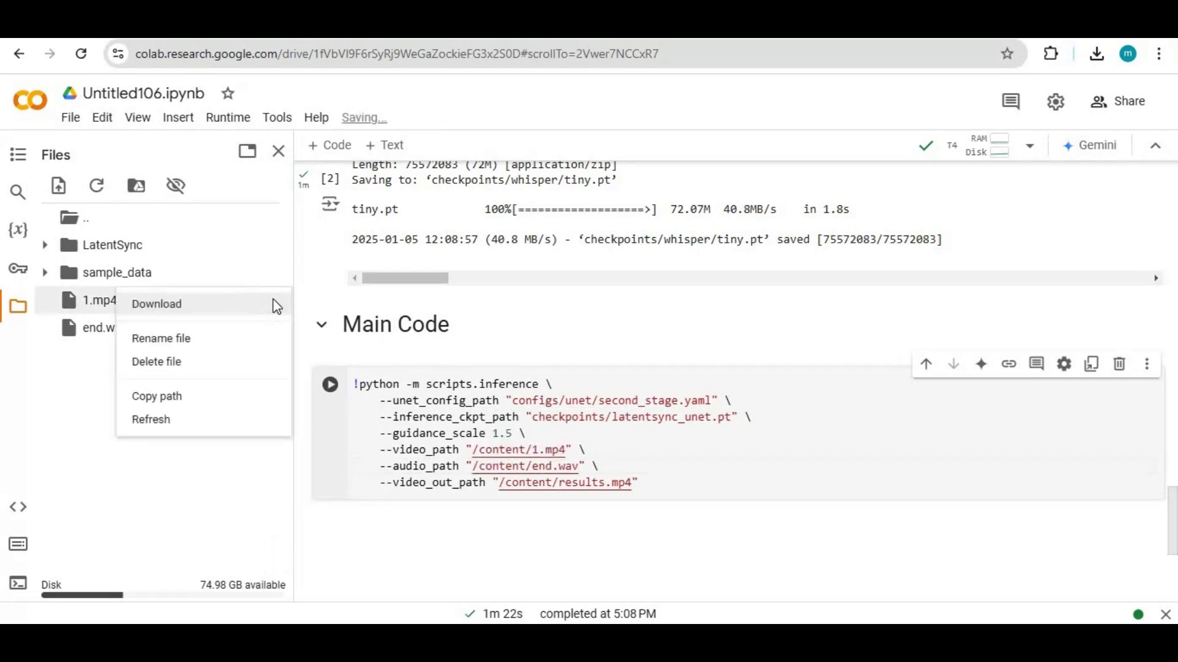
click(189, 396)
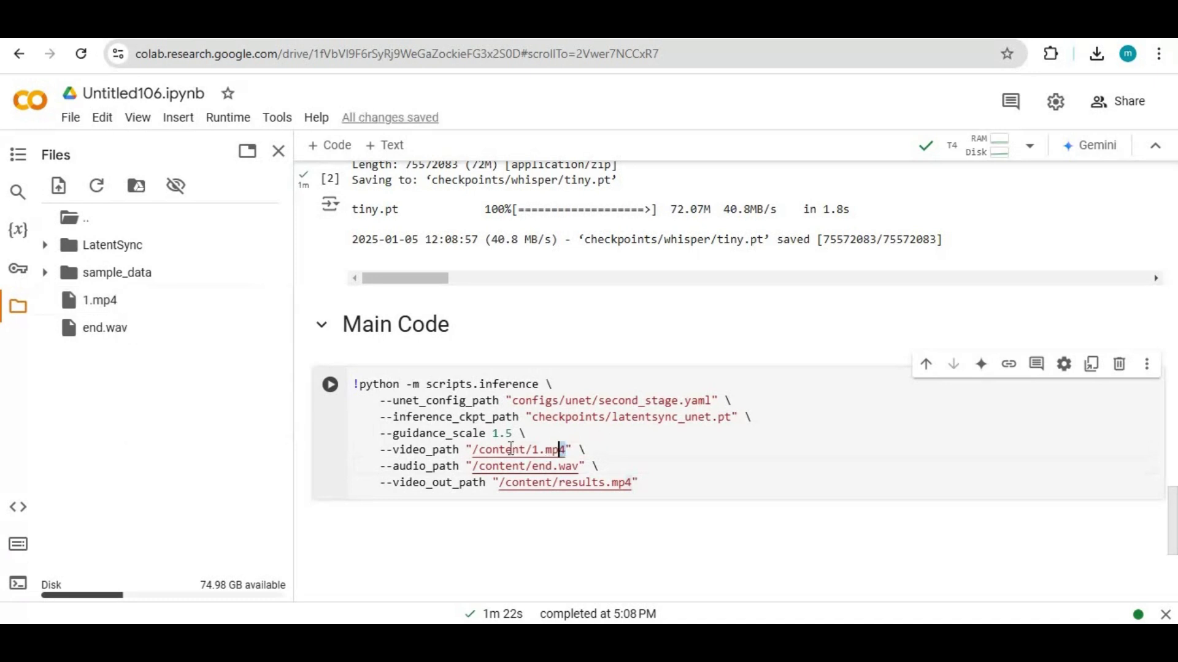
drag(510, 449, 469, 463)
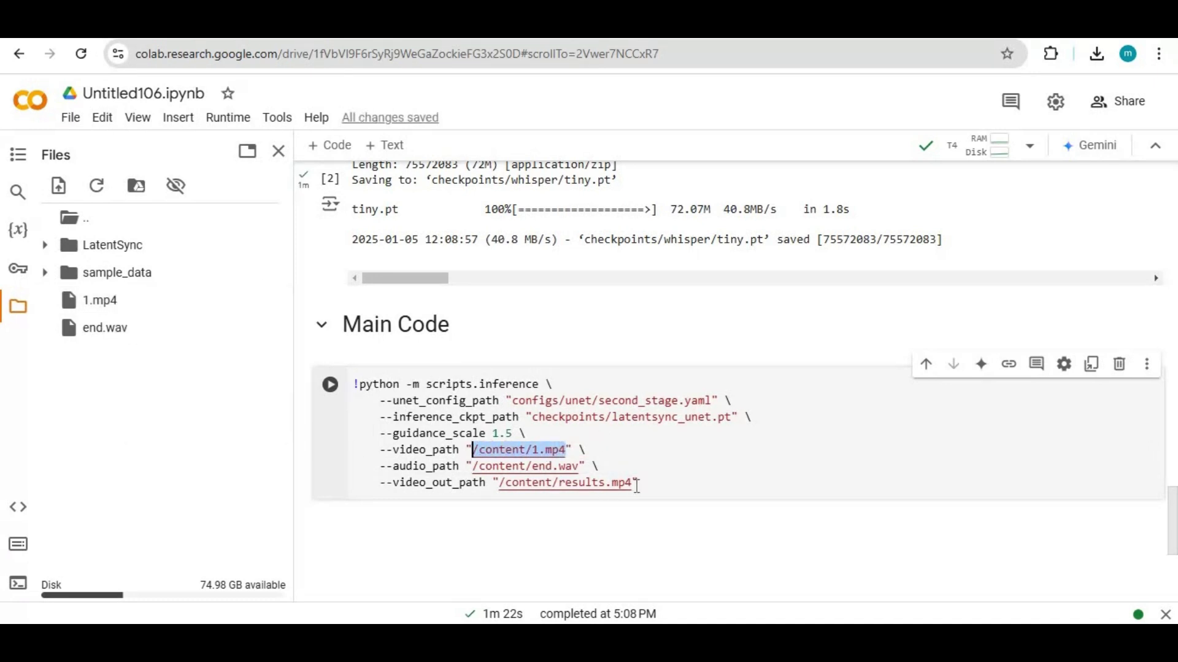
drag(605, 483, 563, 482)
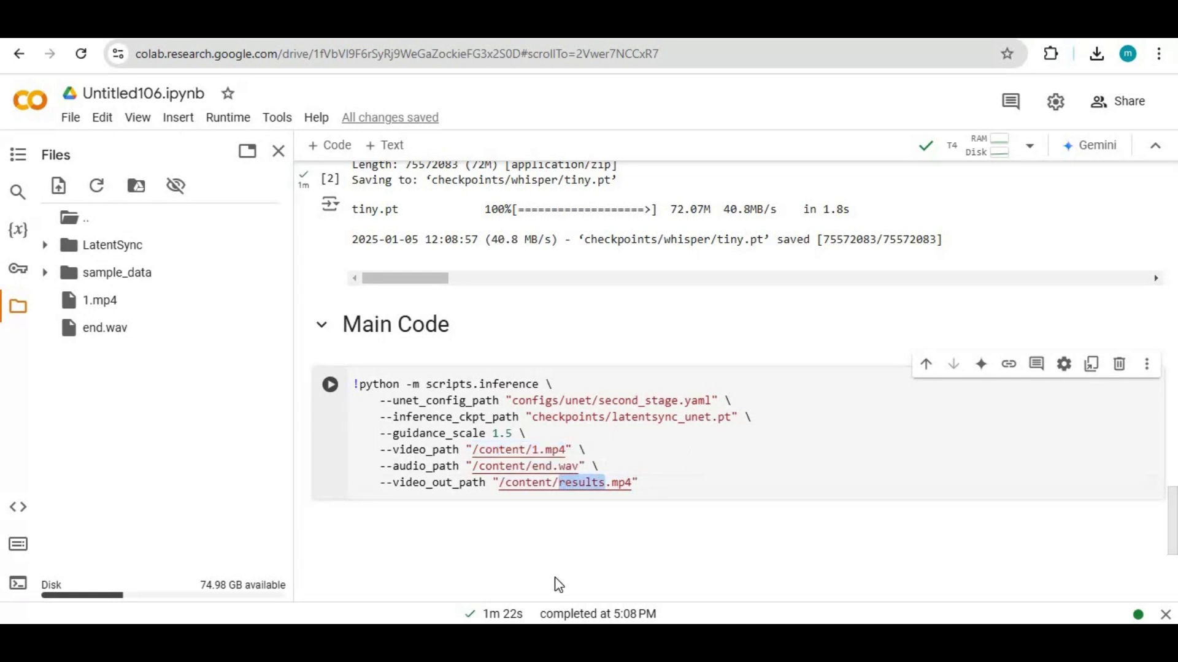
text(33)
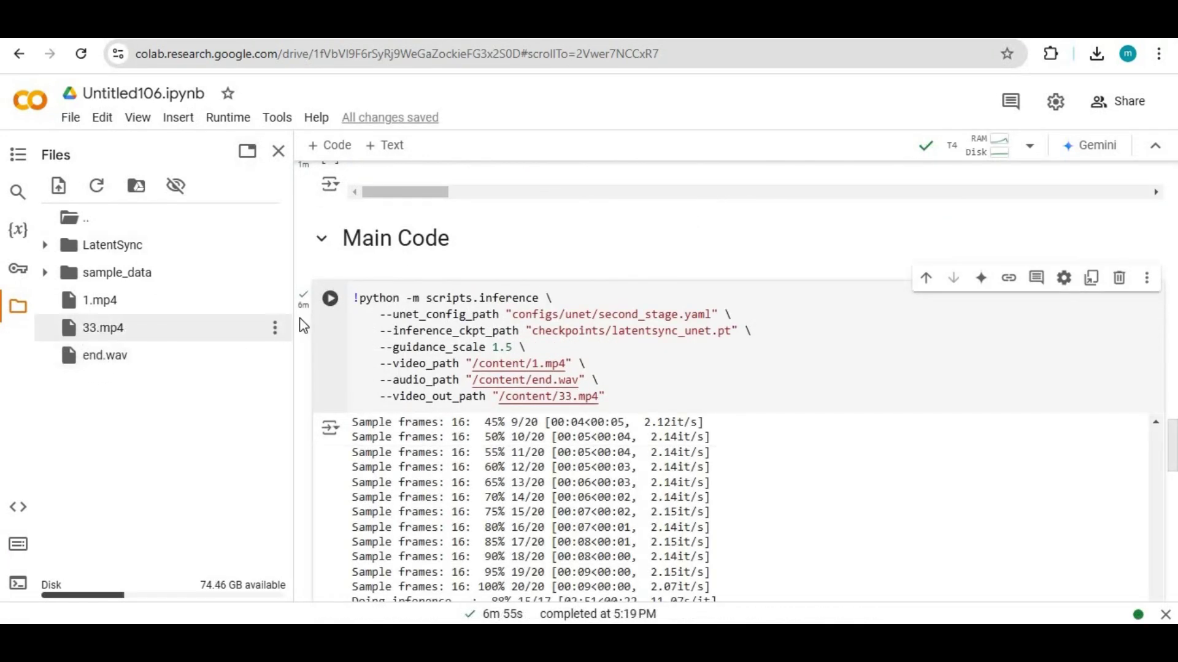
Download 33.mp4 from its file menu and save it in Downloads.
click(125, 332)
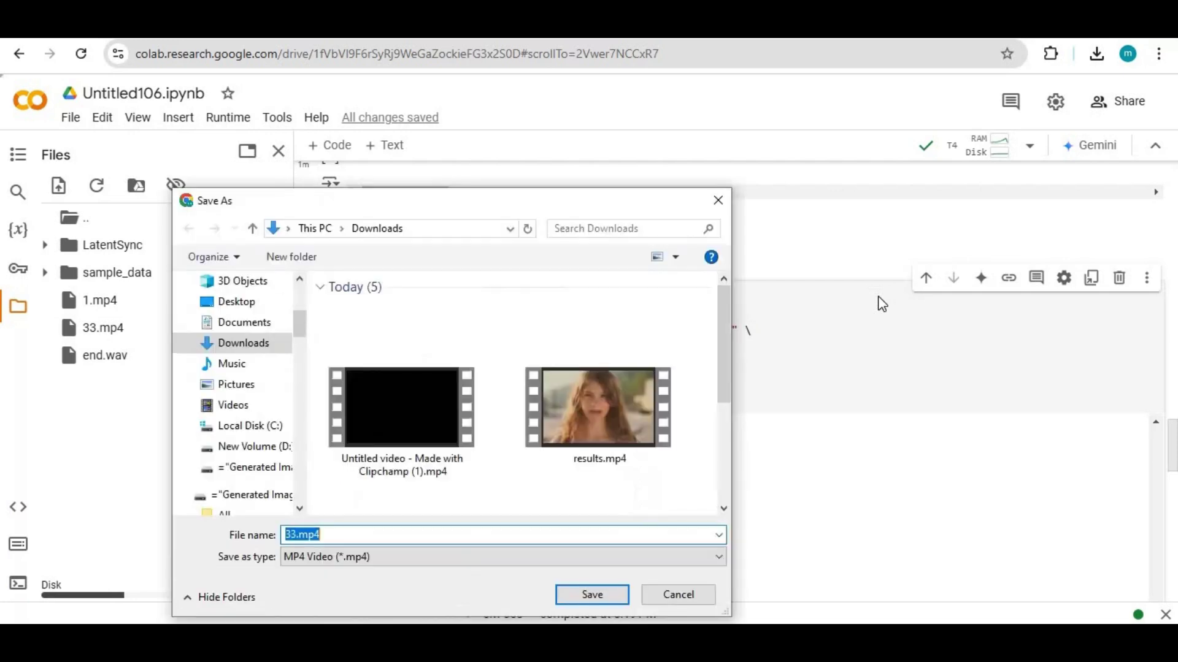
click(582, 600)
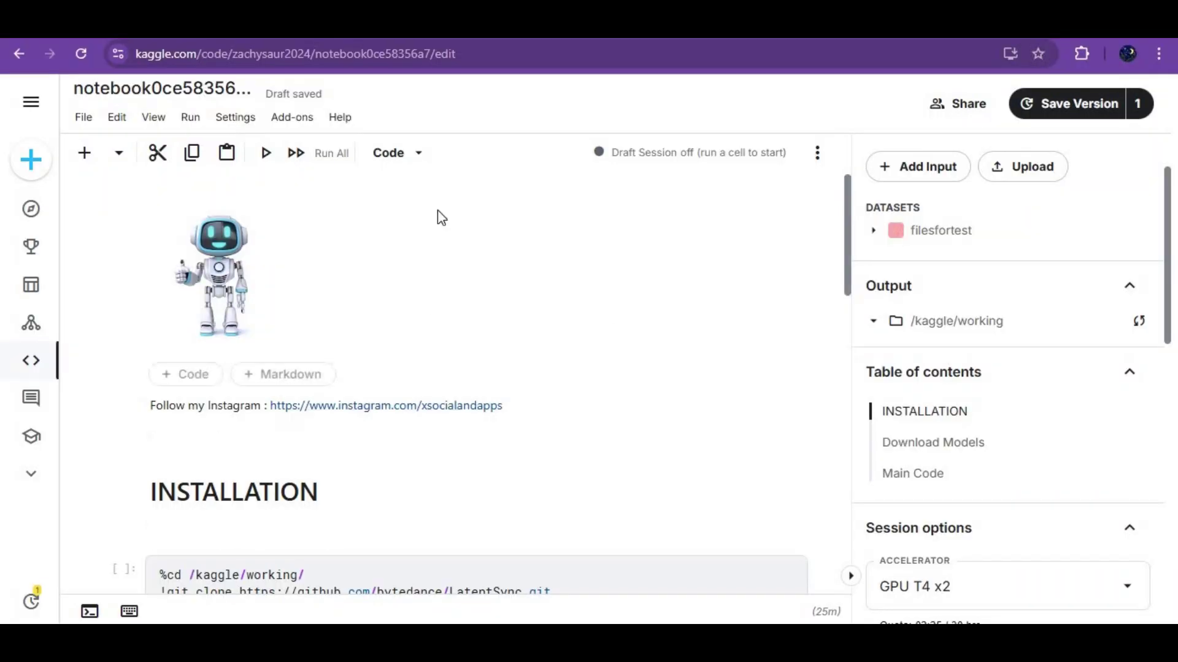
click(204, 57)
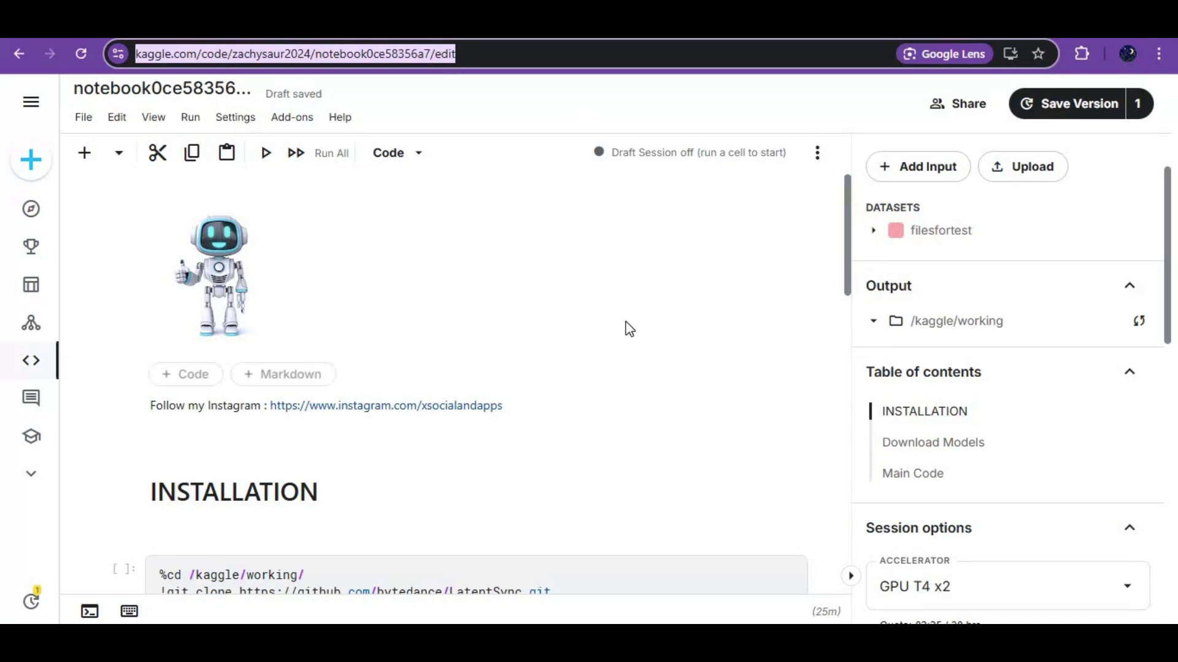
scroll(644, 316, down, 3)
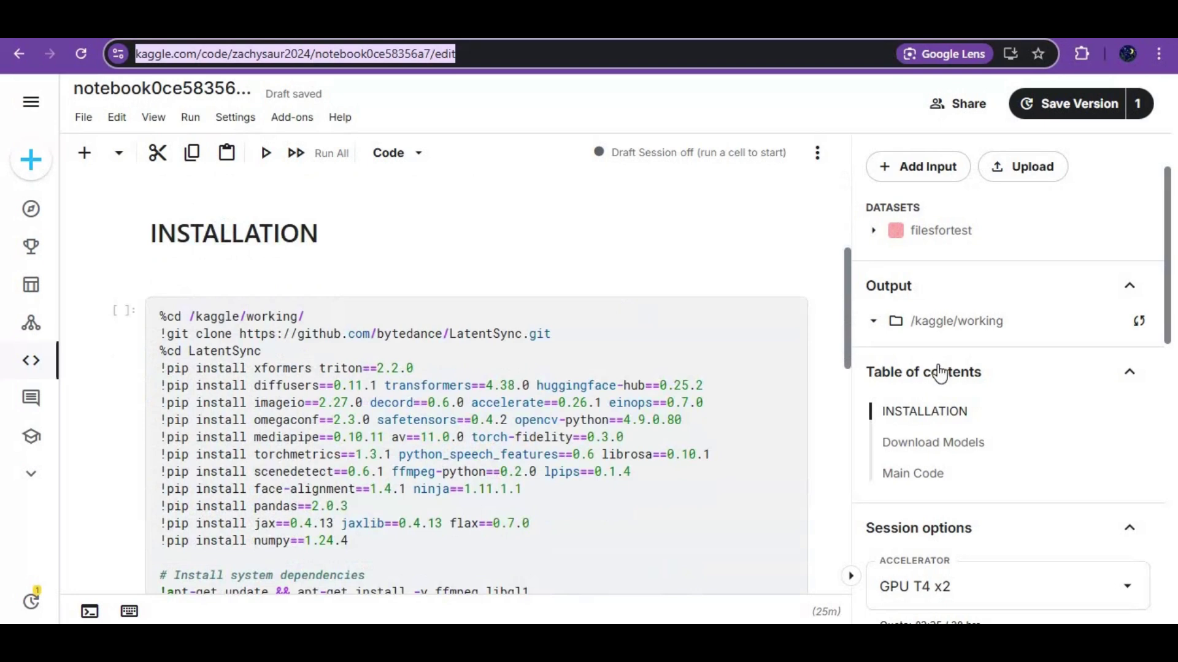
scroll(938, 373, down, 2)
scroll(932, 382, down, 1)
Turn on the GPU P100 accelerator and keep persistence as Variables and Files.
click(954, 323)
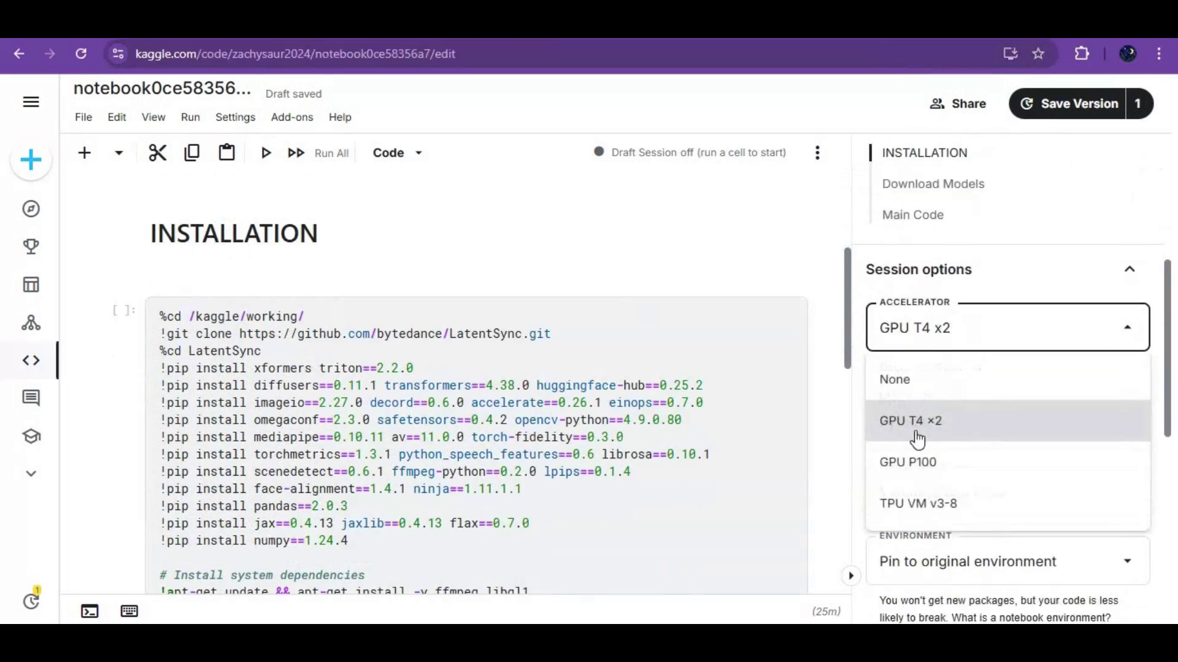
click(943, 456)
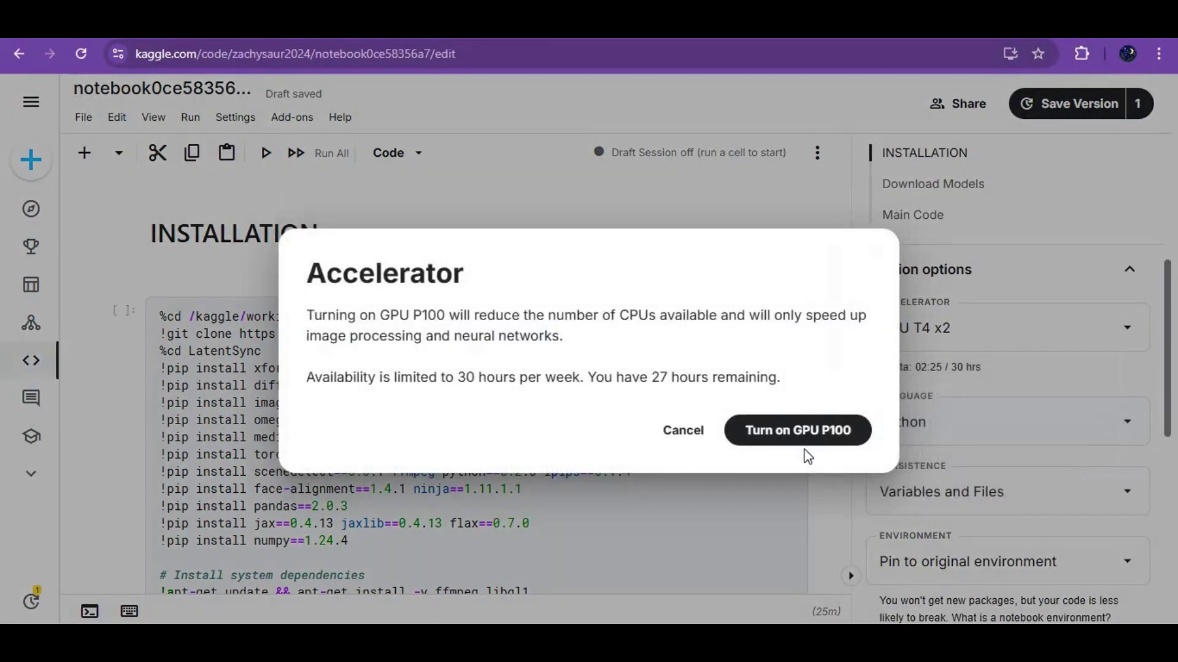
click(807, 449)
click(818, 434)
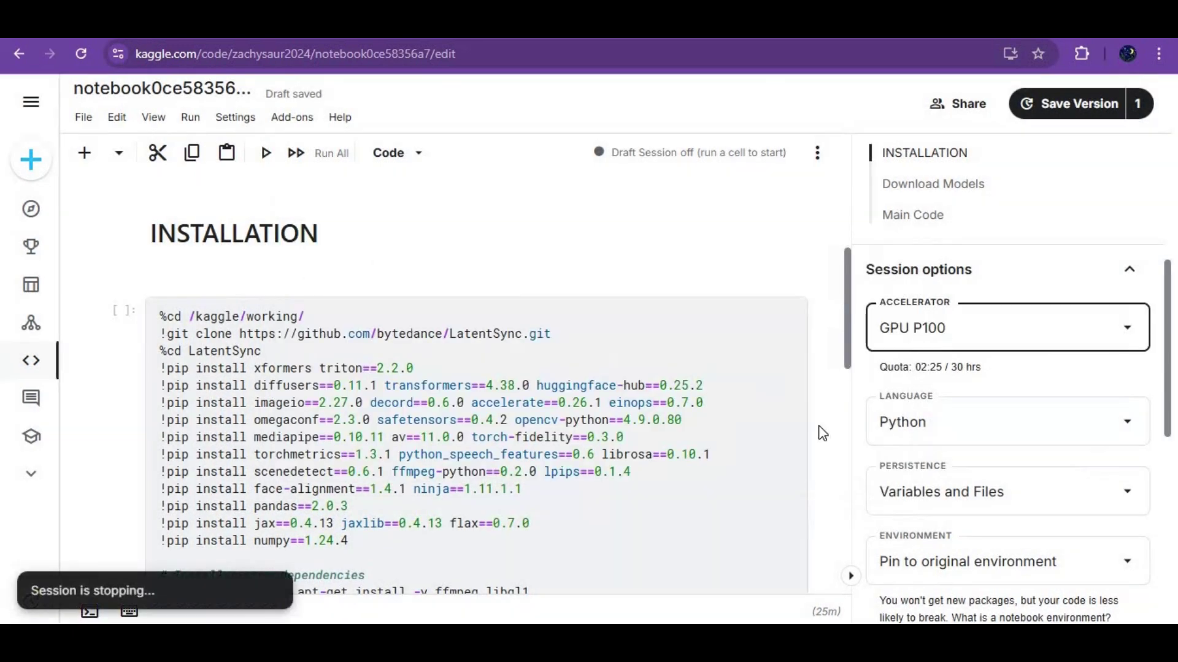
click(943, 504)
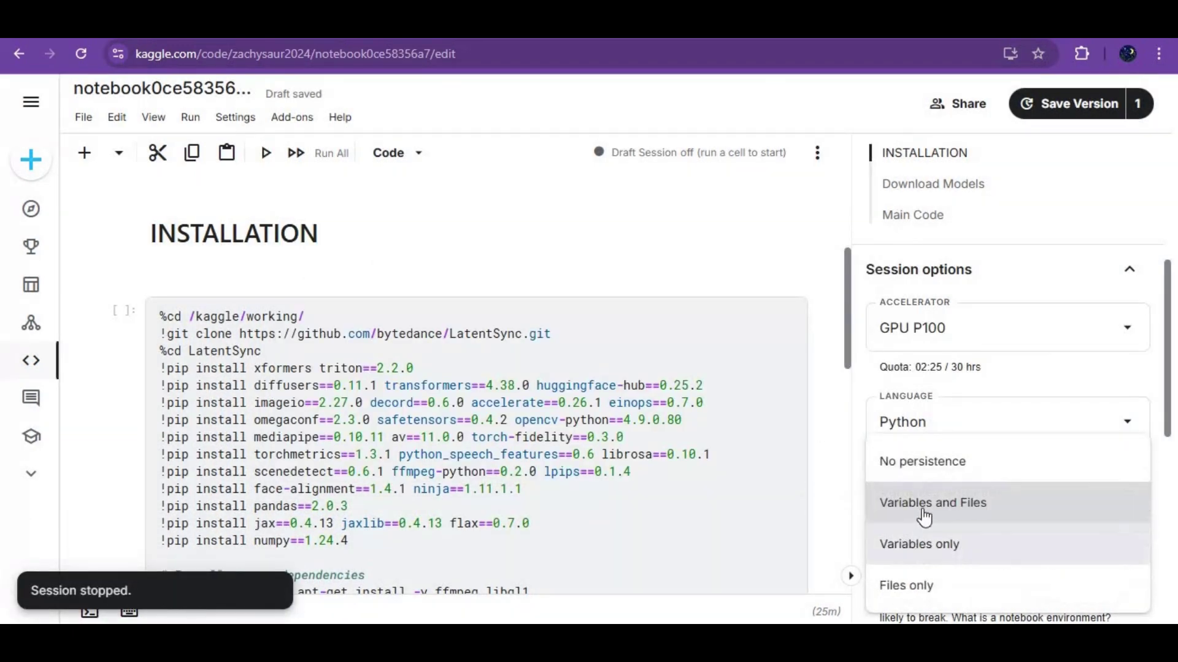
click(922, 448)
scroll(929, 488, down, 2)
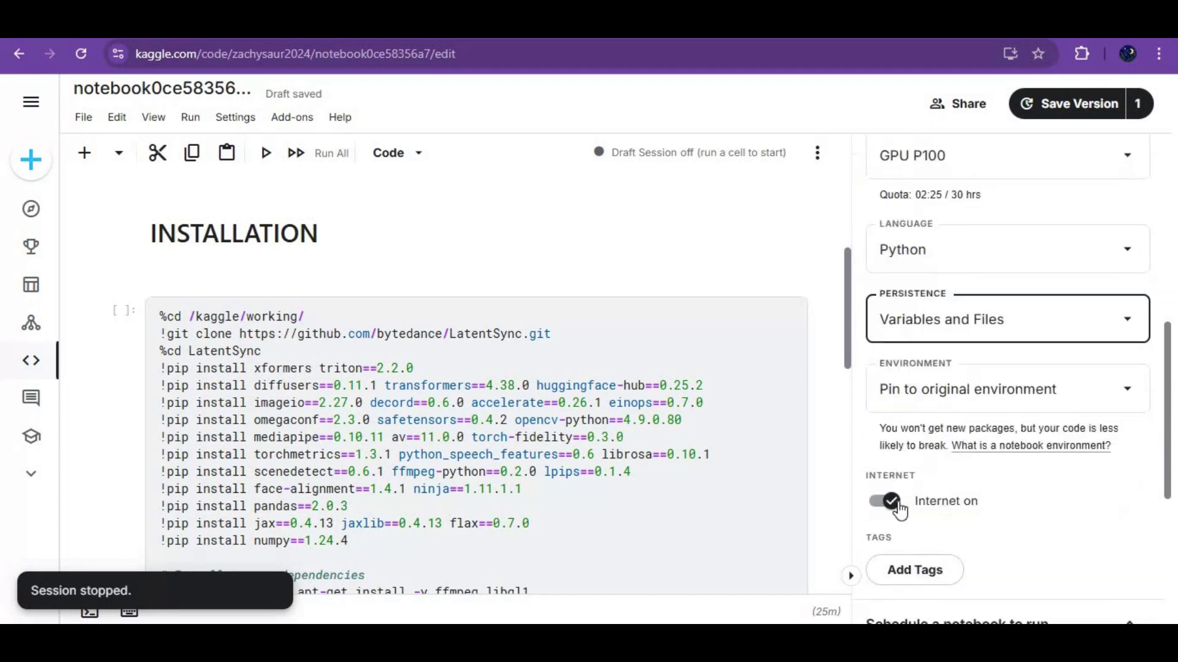
scroll(925, 494, up, 3)
scroll(807, 326, up, 3)
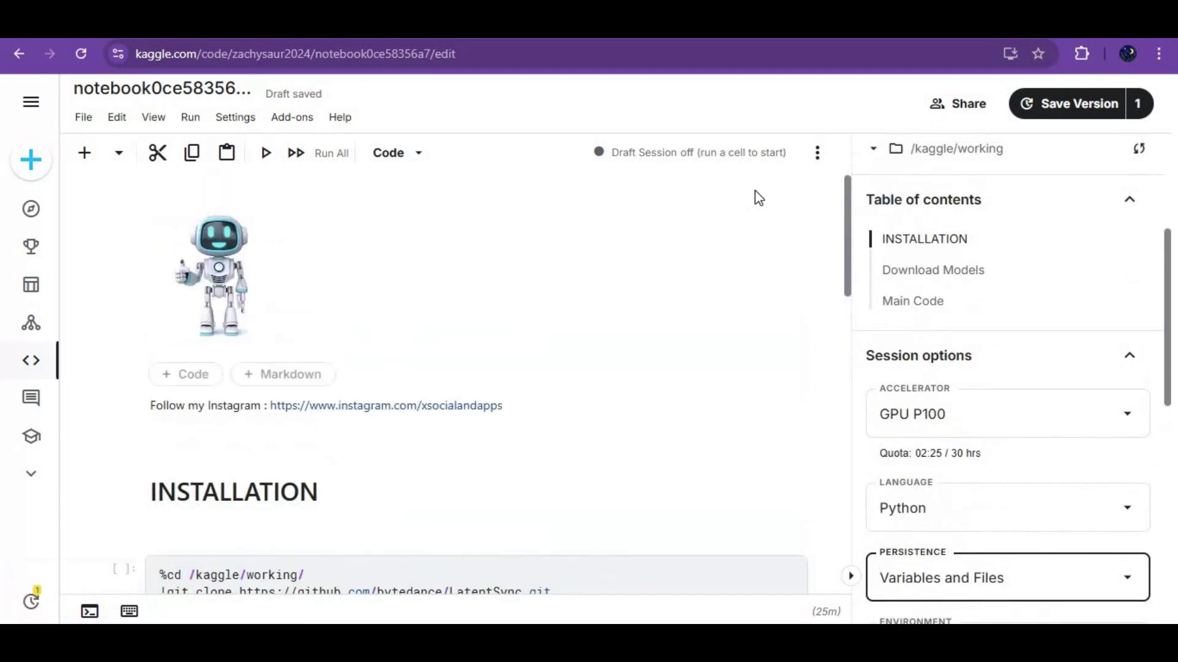
click(817, 153)
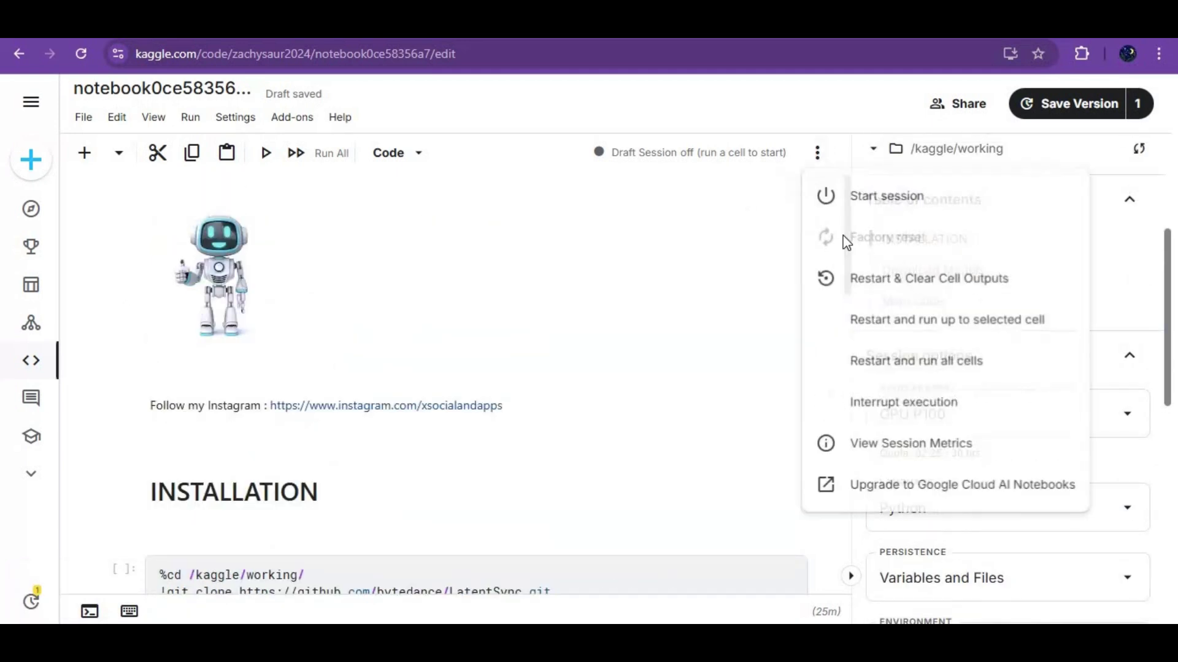
Start a draft session from the notebook's More settings menu.
click(867, 201)
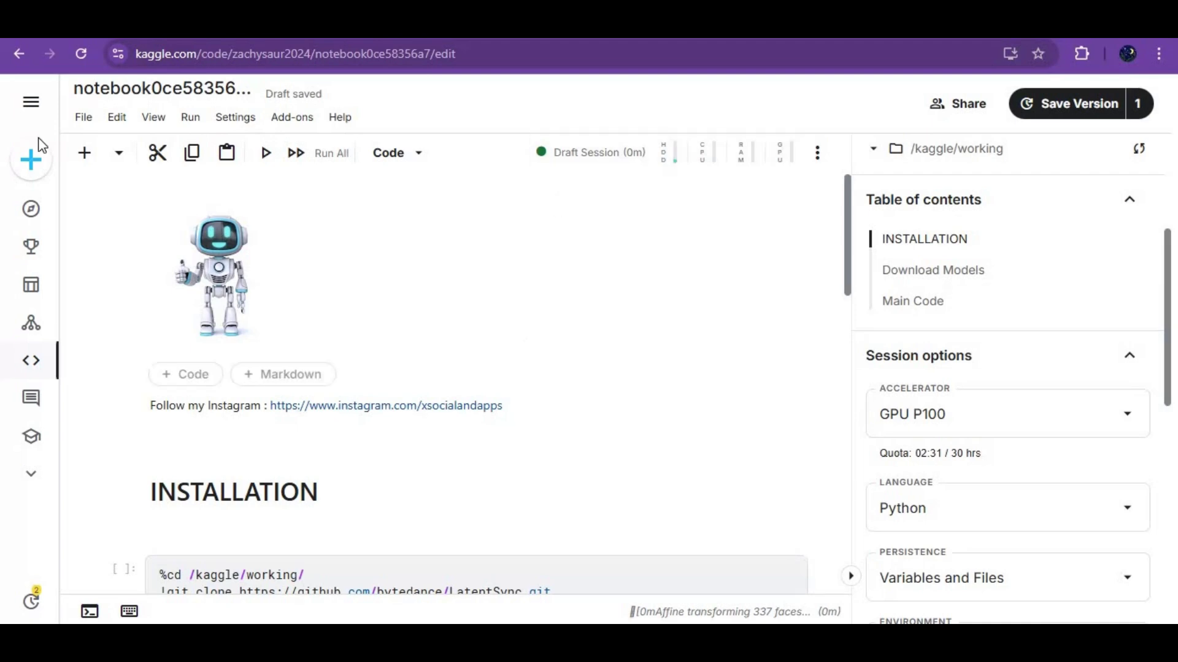
scroll(298, 317, down, 2)
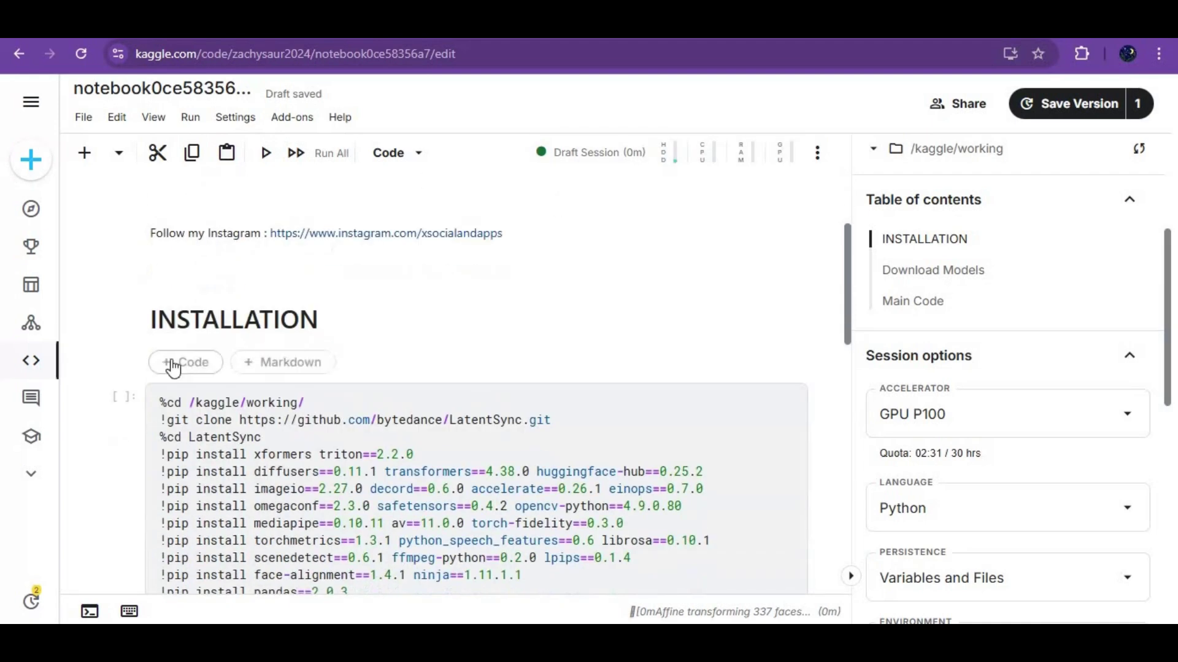
Run the installation cell, then the Download Models cell to fetch the checkpoints.
click(119, 402)
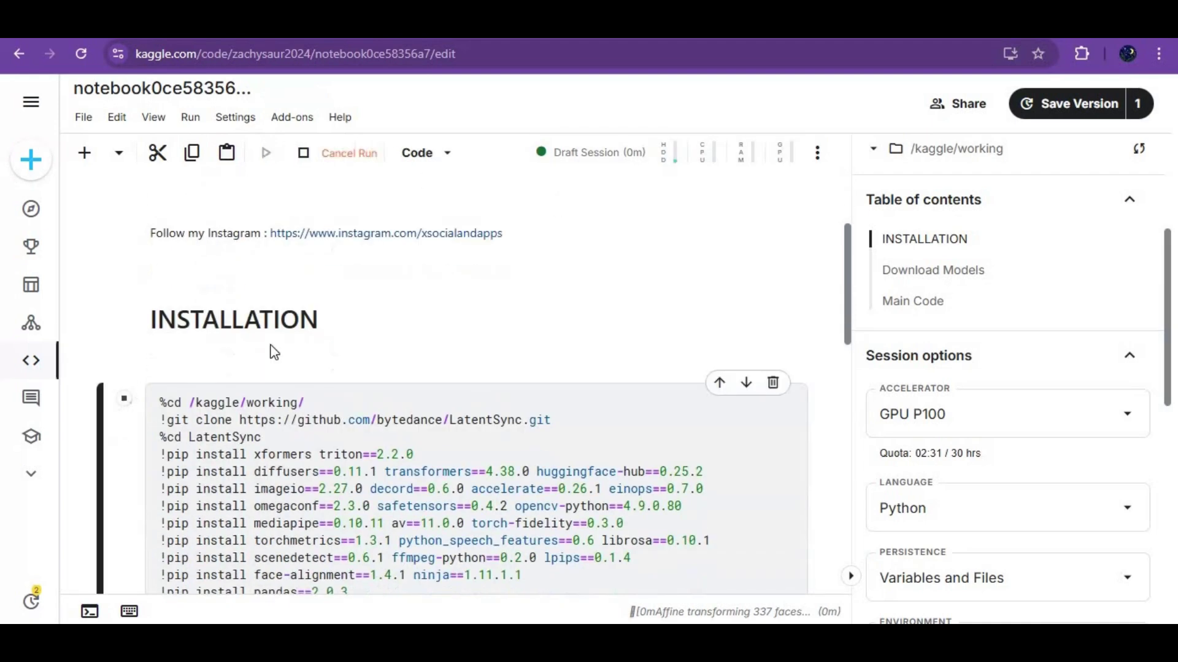
scroll(357, 338, down, 3)
scroll(356, 335, down, 1)
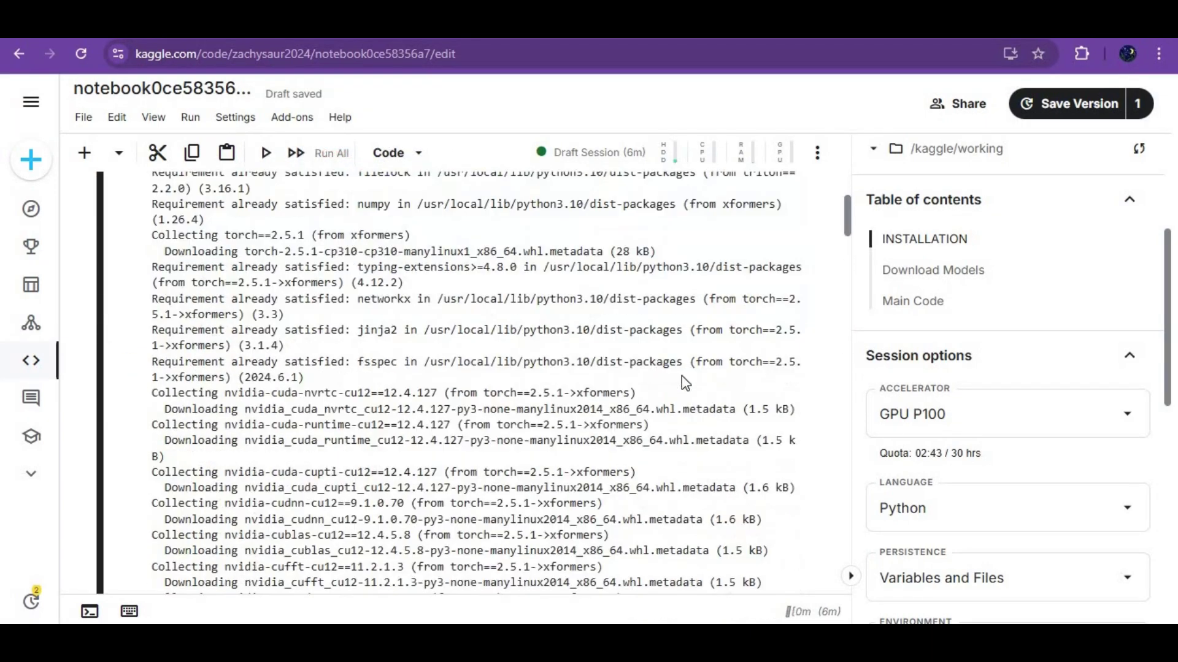
scroll(681, 376, down, 3)
scroll(682, 375, down, 3)
scroll(681, 376, down, 3)
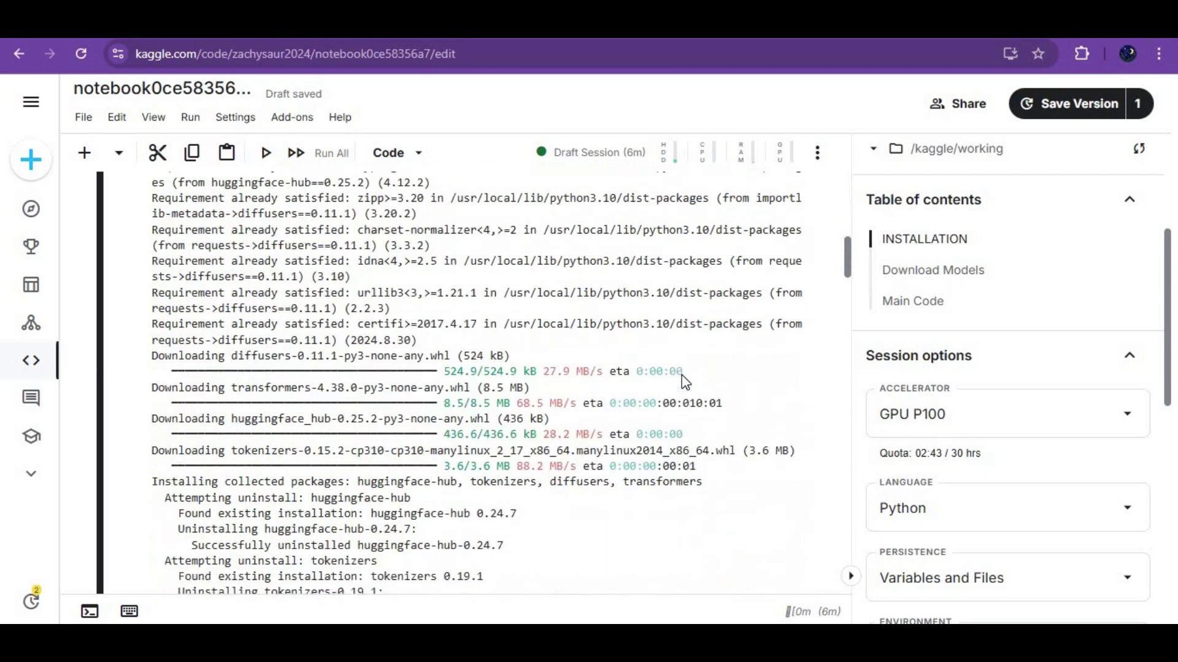
scroll(681, 376, down, 3)
scroll(682, 375, down, 3)
scroll(681, 375, down, 3)
scroll(682, 375, down, 3)
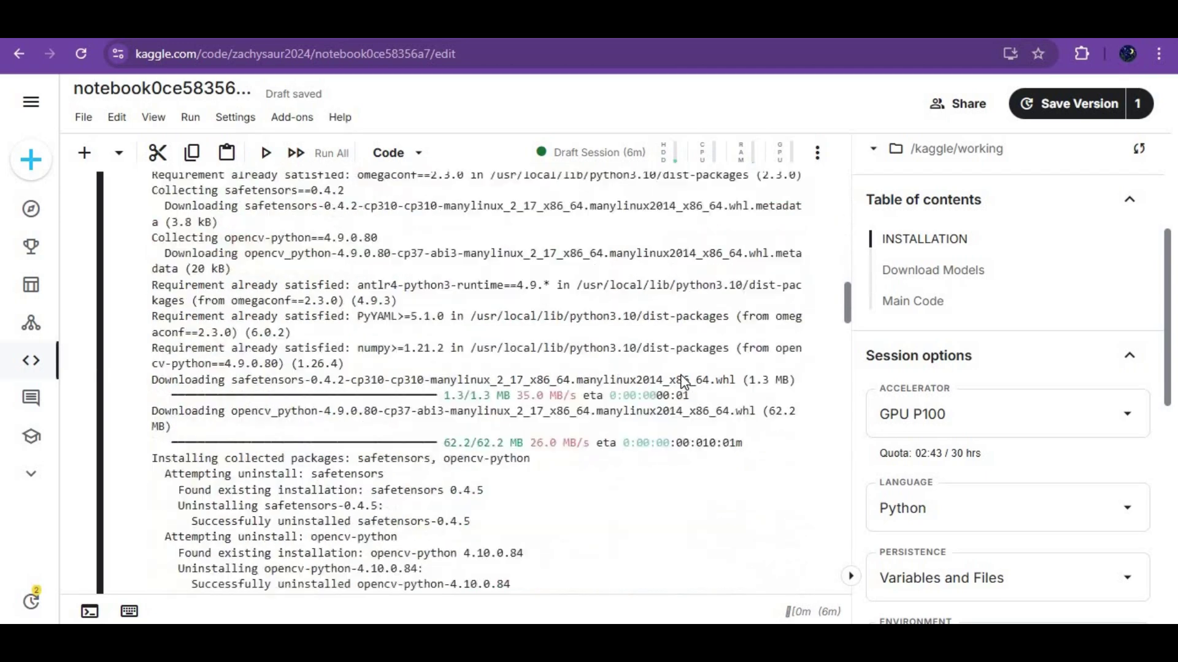
scroll(682, 374, down, 3)
scroll(682, 376, down, 3)
scroll(682, 376, down, 3)
scroll(682, 375, down, 3)
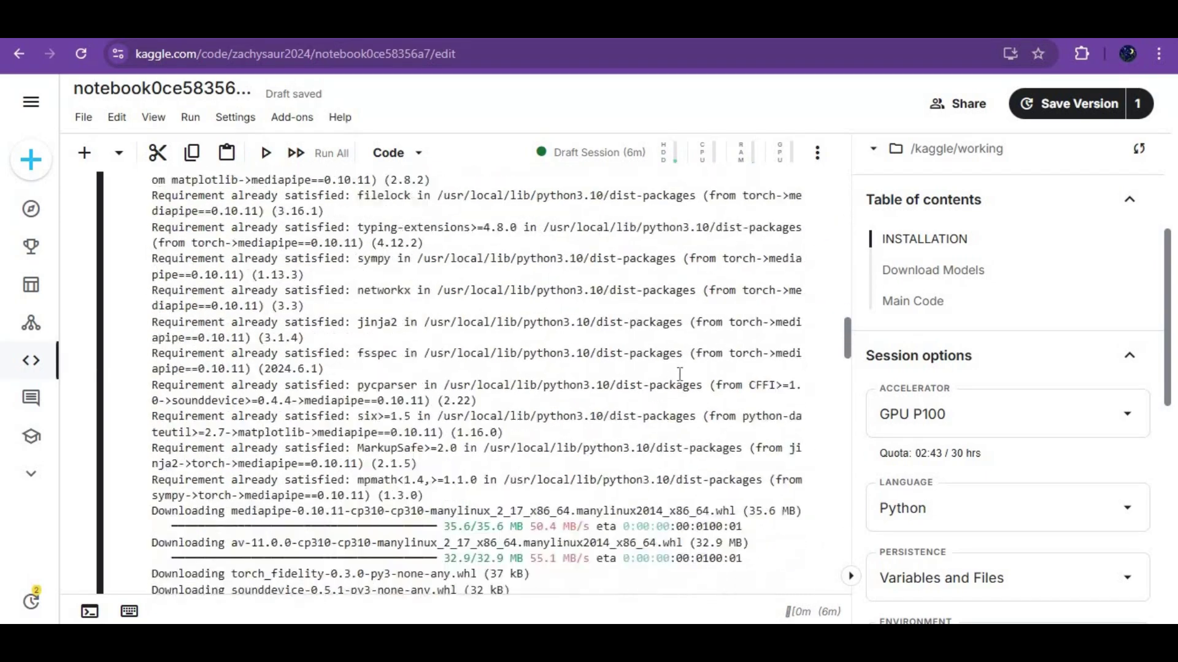
scroll(680, 373, down, 3)
scroll(679, 372, down, 3)
scroll(682, 370, down, 3)
scroll(682, 371, down, 3)
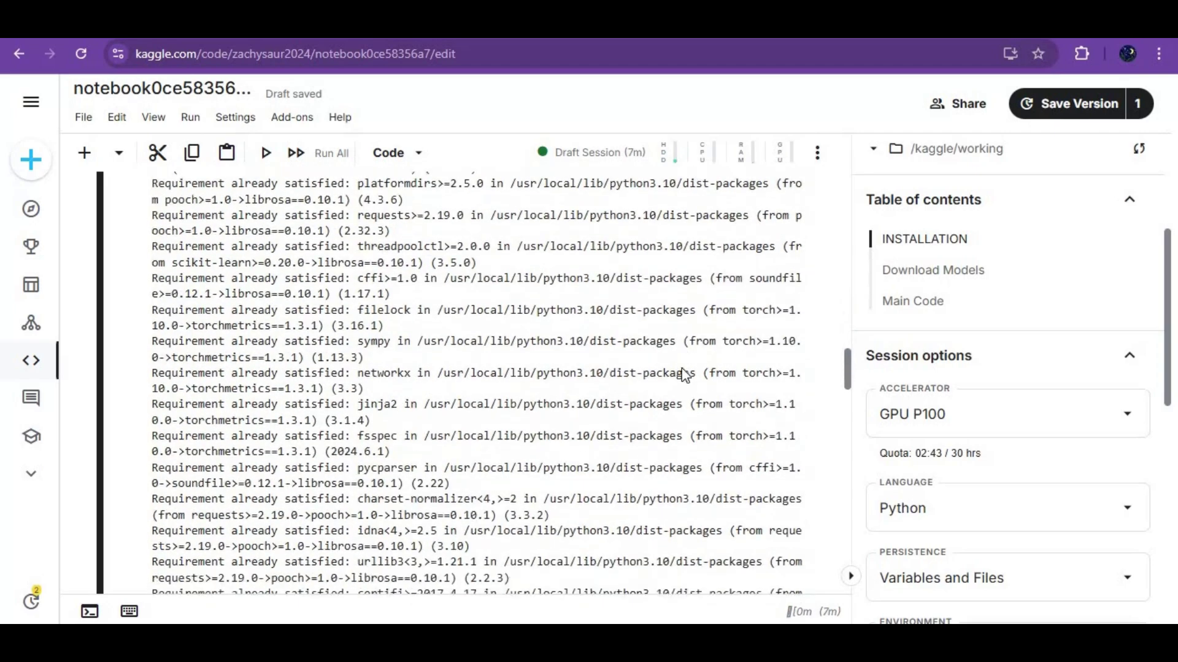
scroll(682, 373, down, 3)
scroll(682, 368, down, 3)
scroll(682, 367, down, 3)
scroll(682, 367, down, 3)
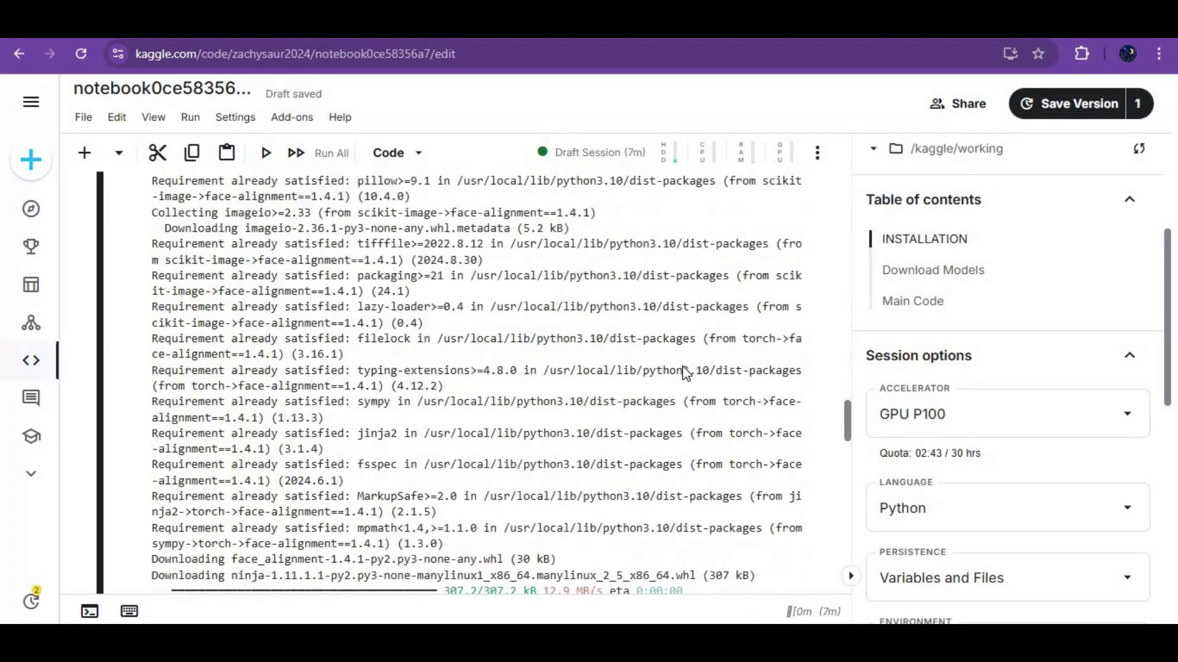
scroll(678, 368, down, 3)
scroll(677, 366, down, 3)
scroll(672, 363, down, 3)
scroll(671, 361, down, 3)
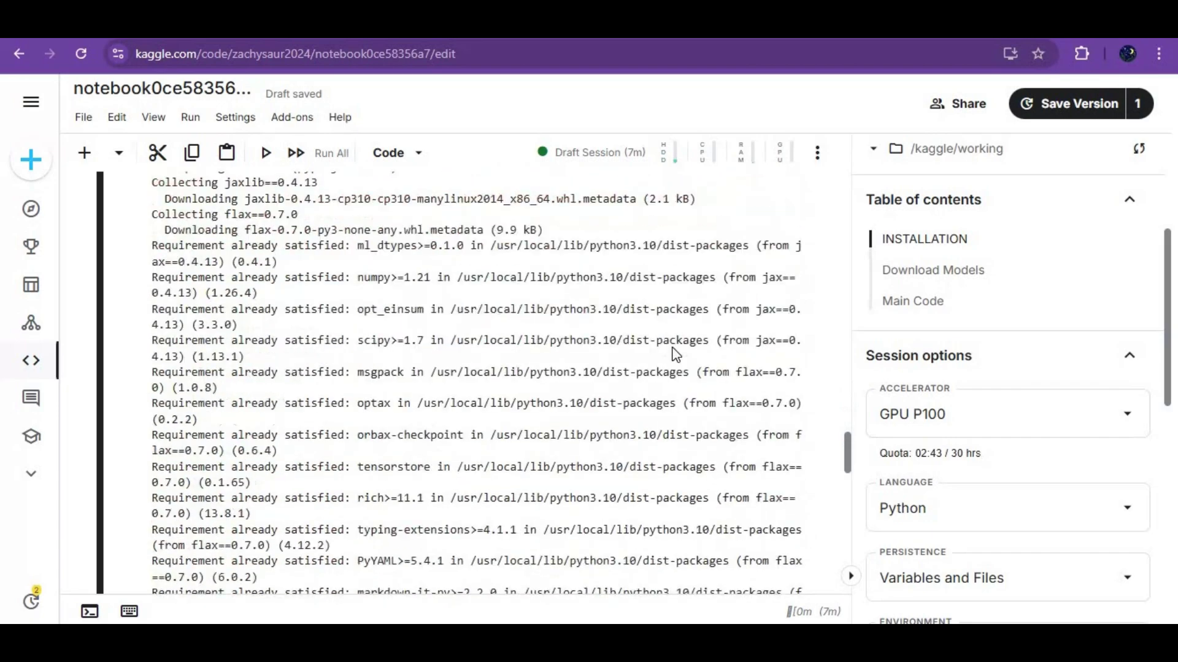
scroll(662, 348, down, 3)
scroll(659, 337, down, 3)
scroll(660, 335, down, 3)
scroll(660, 332, down, 3)
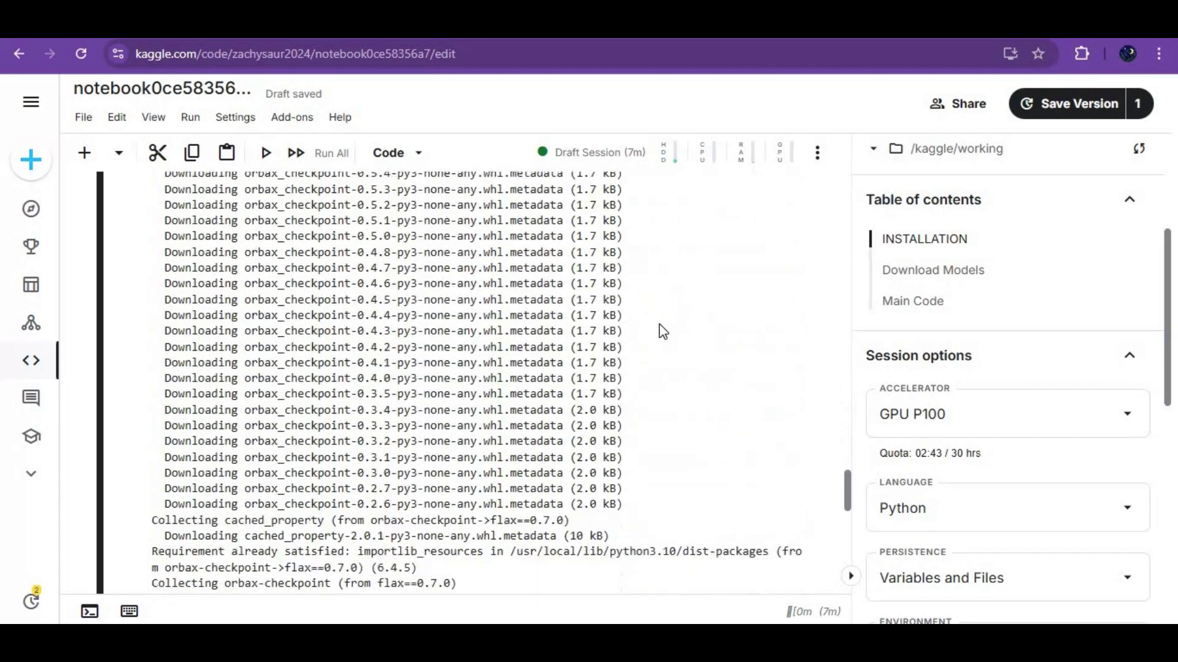
scroll(653, 322, down, 3)
scroll(647, 316, down, 3)
scroll(639, 310, down, 3)
scroll(639, 323, down, 3)
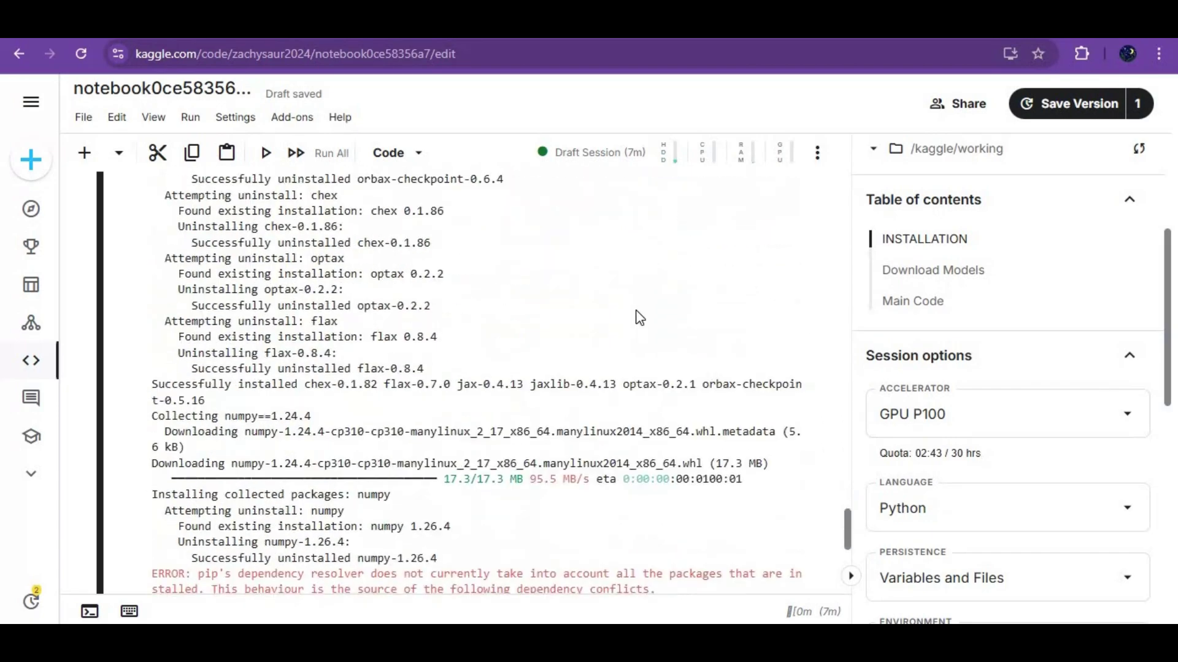
scroll(638, 315, down, 3)
scroll(640, 313, down, 3)
scroll(636, 310, down, 3)
scroll(642, 317, down, 3)
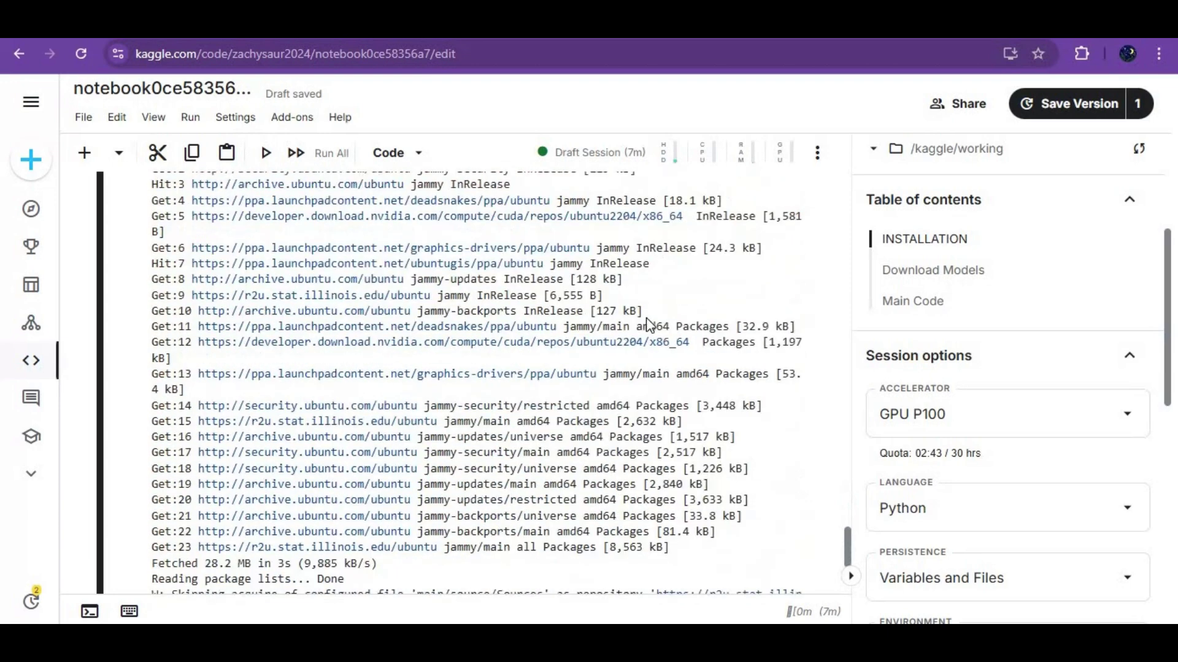
scroll(645, 323, down, 3)
scroll(645, 321, down, 3)
scroll(635, 322, down, 1)
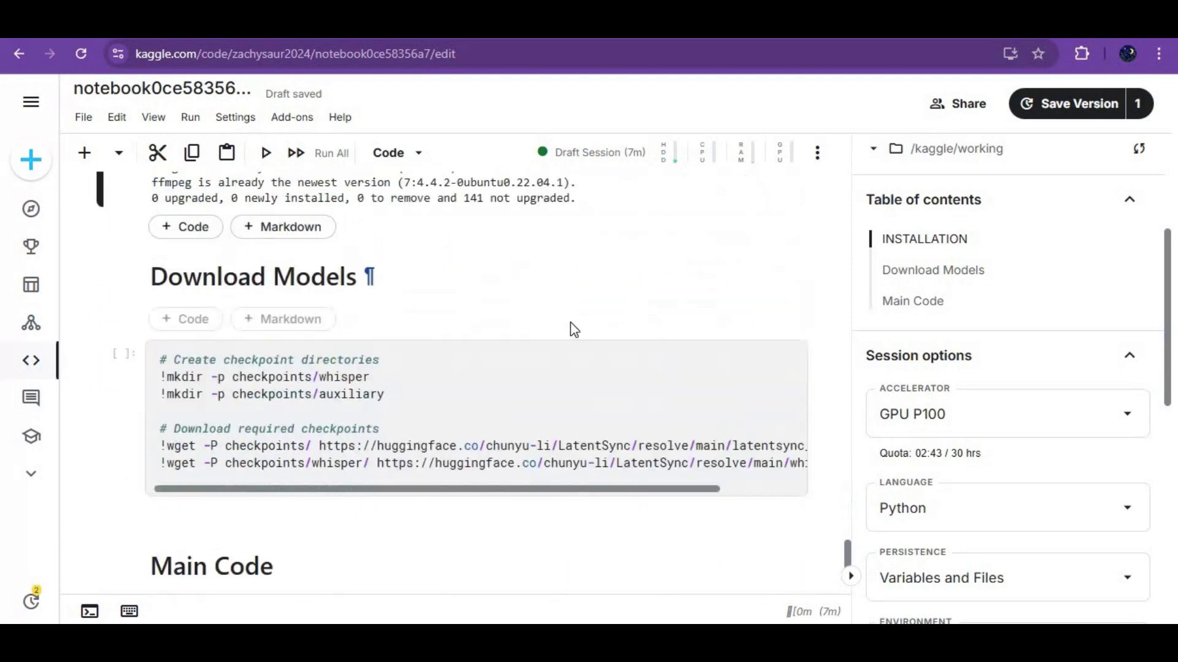
click(121, 345)
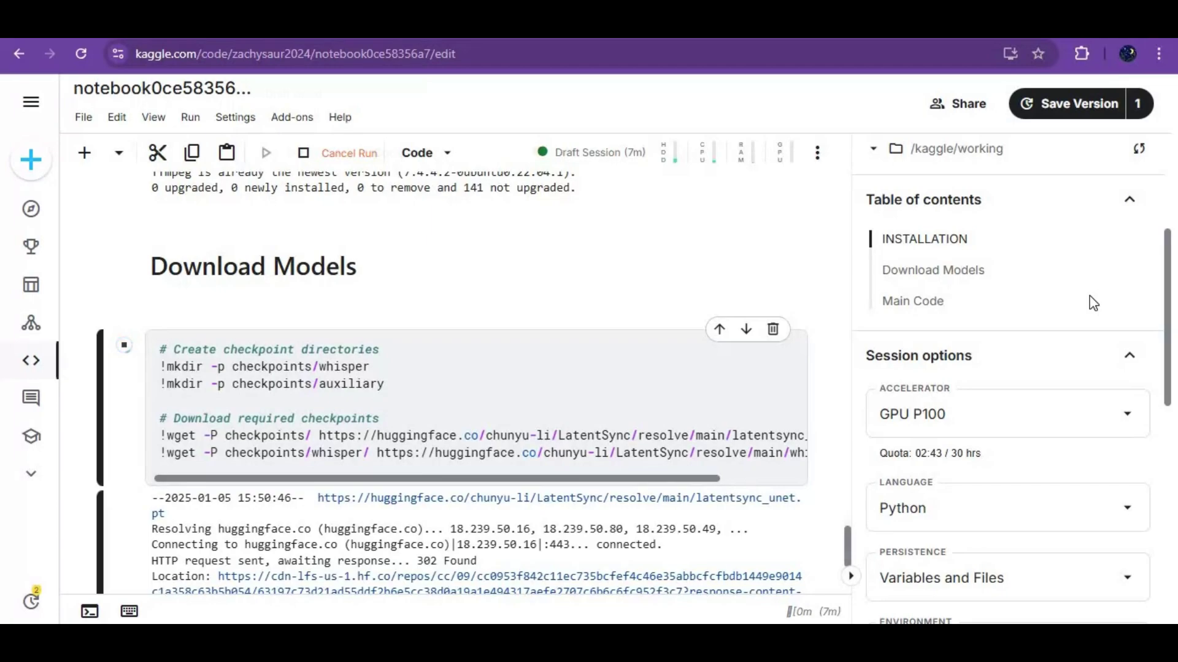
scroll(679, 522, down, 5)
scroll(678, 522, down, 5)
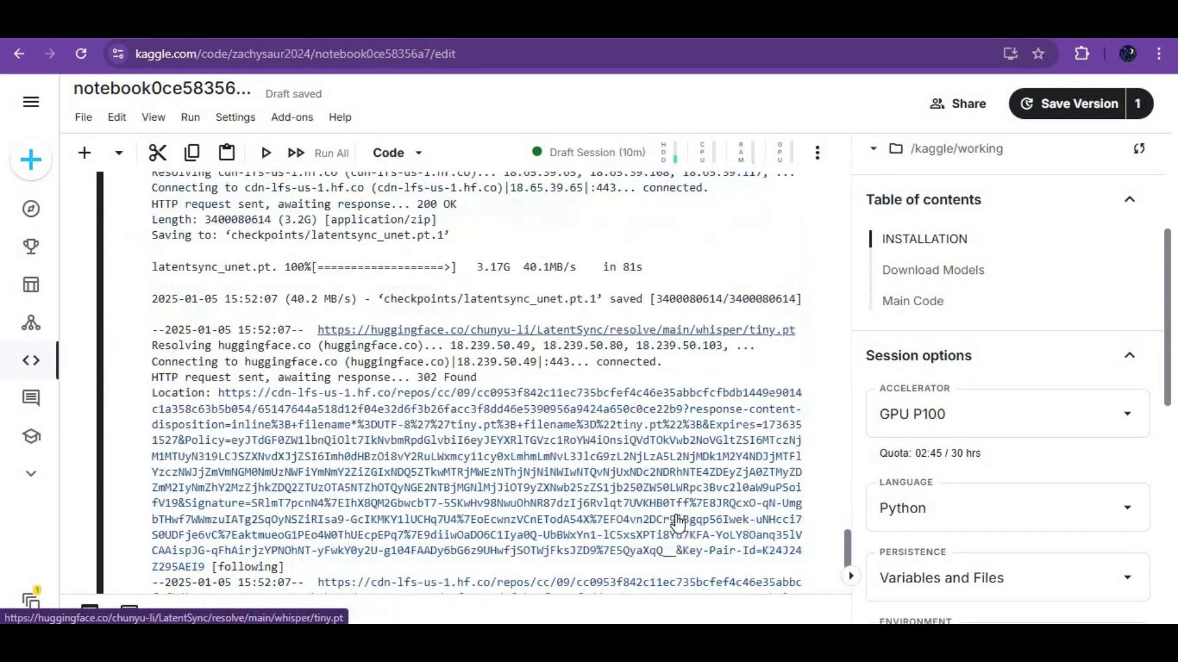
scroll(679, 522, down, 3)
scroll(679, 522, down, 3)
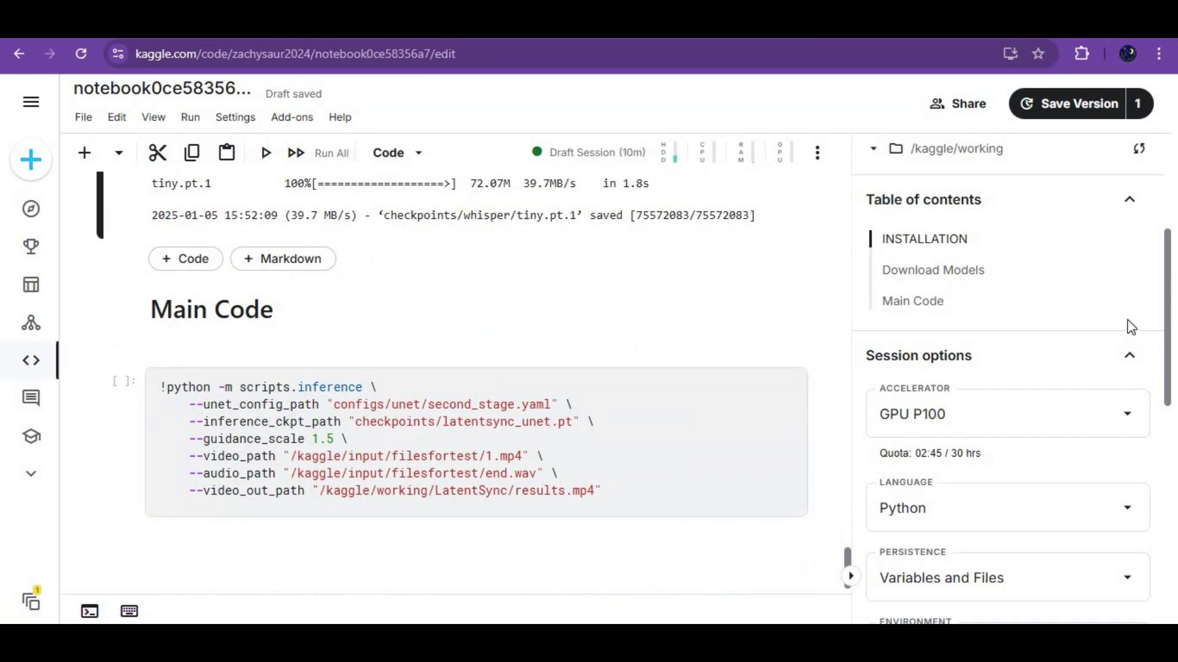
scroll(1132, 327, up, 1)
scroll(1112, 271, up, 1)
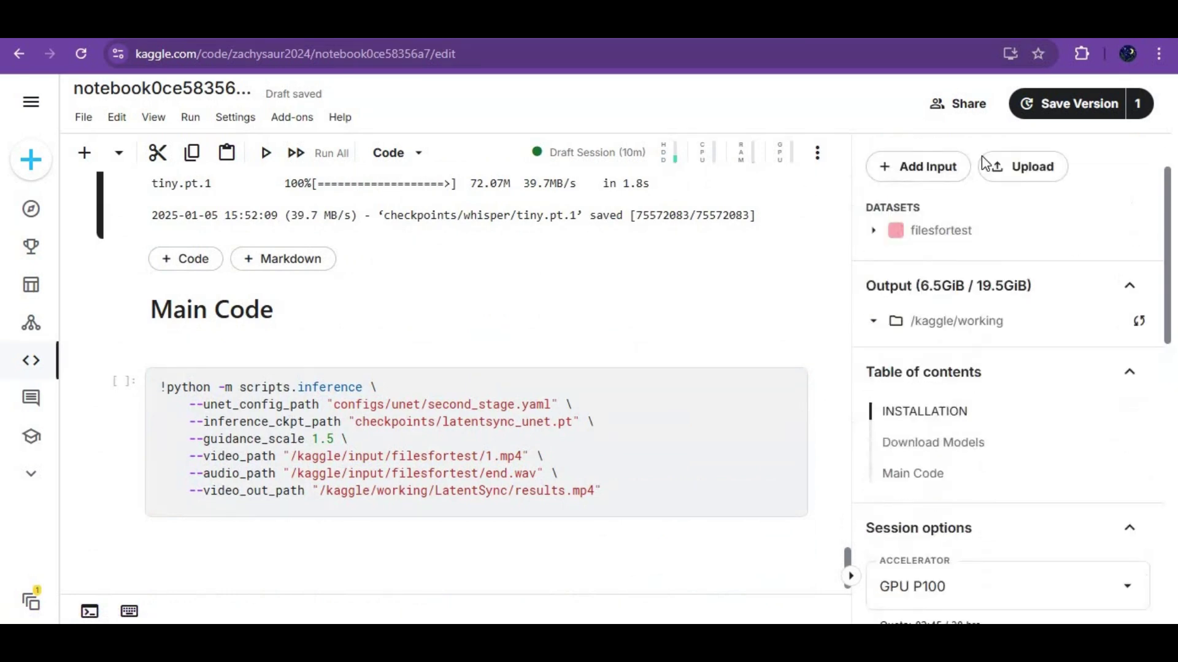
scroll(982, 163, up, 1)
Abandon a new-dataset upload, then expand filesfortest to list 1.mp4 and end.wav.
click(1024, 257)
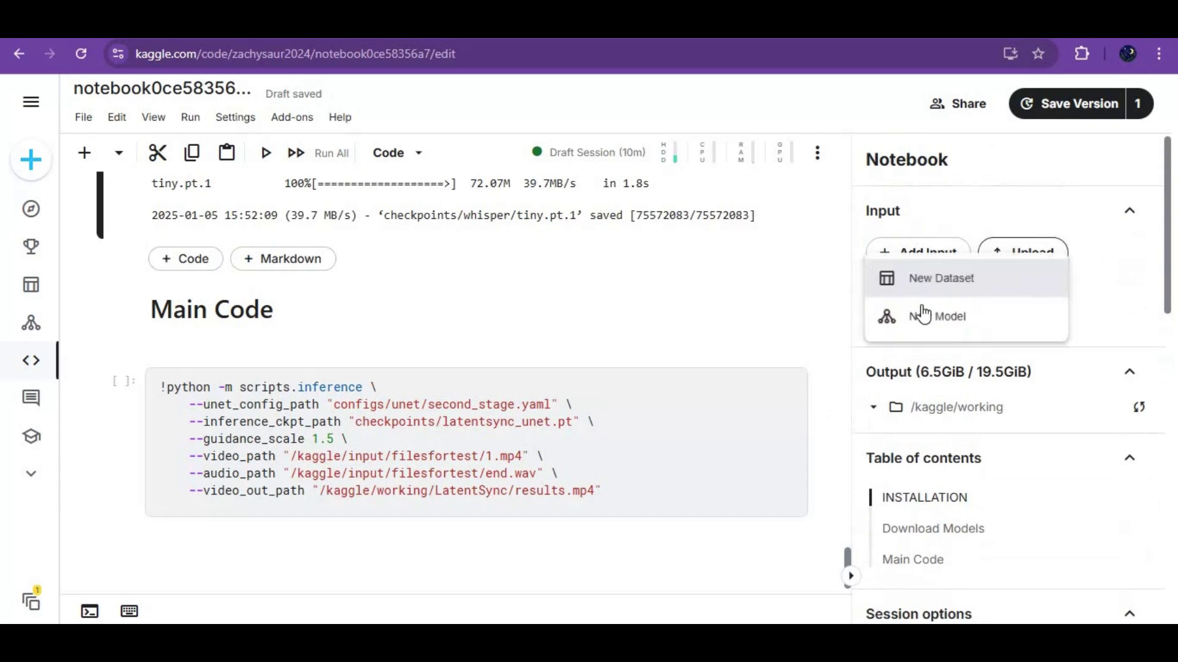
click(938, 283)
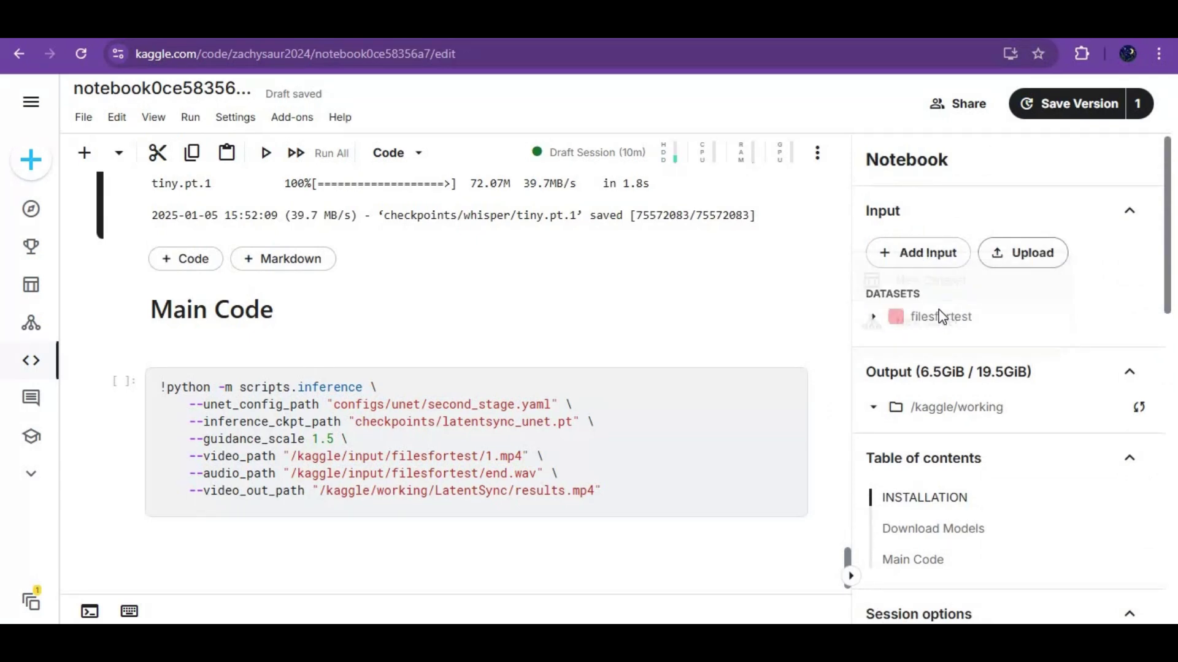
click(854, 501)
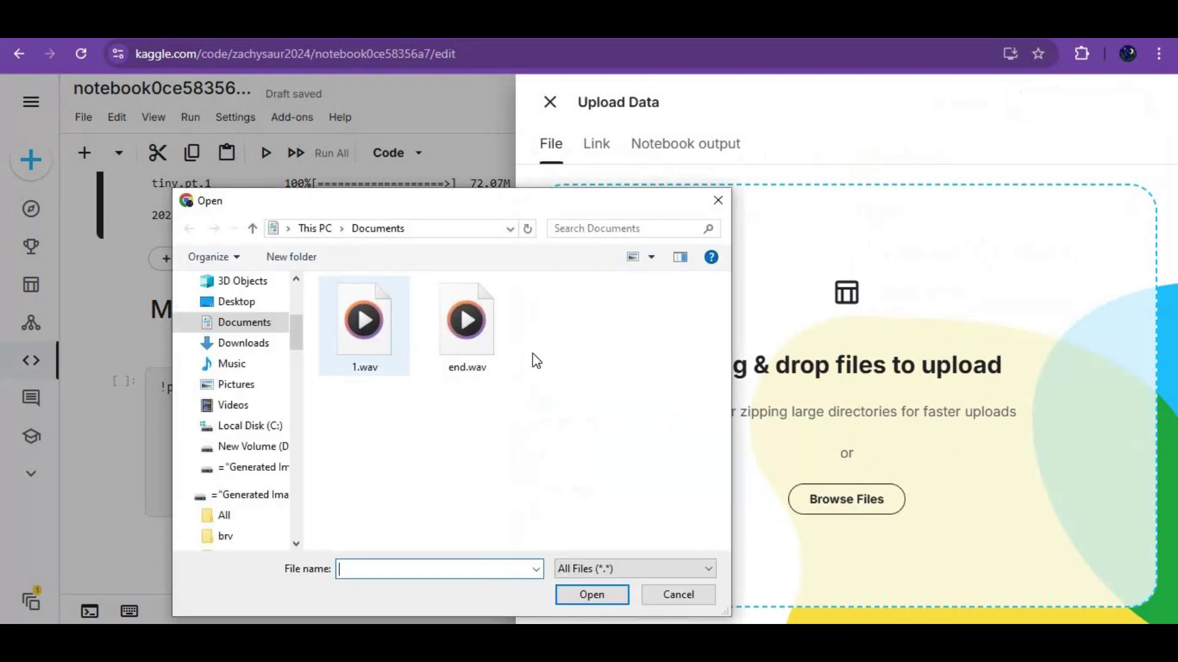
click(499, 354)
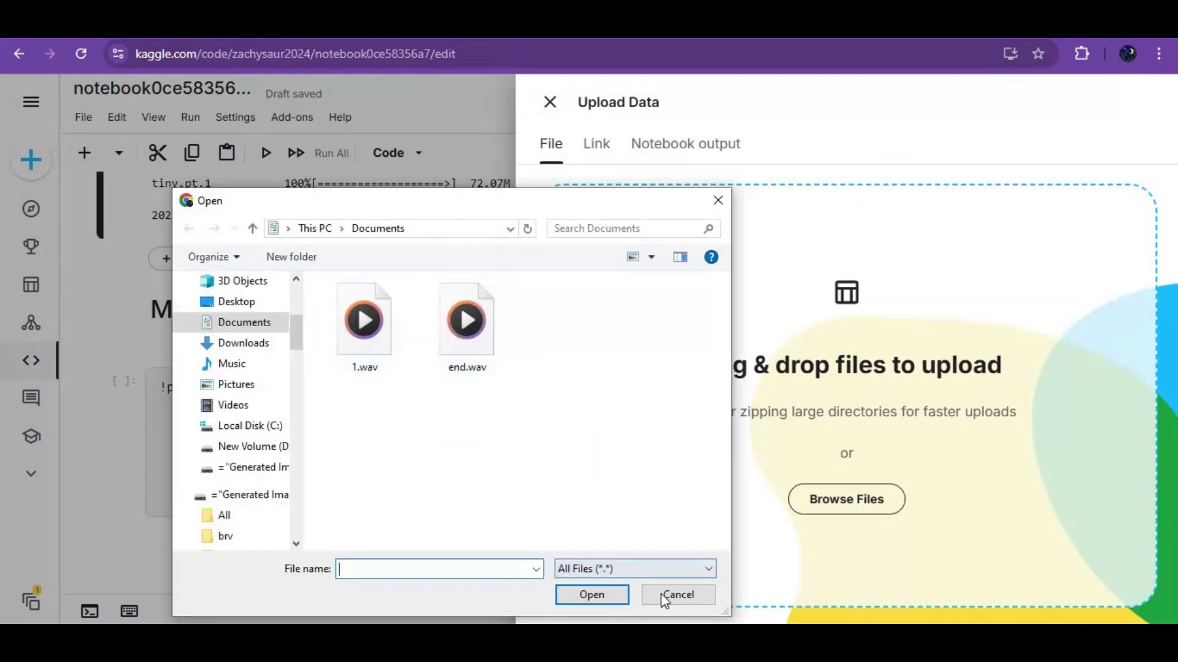
click(676, 596)
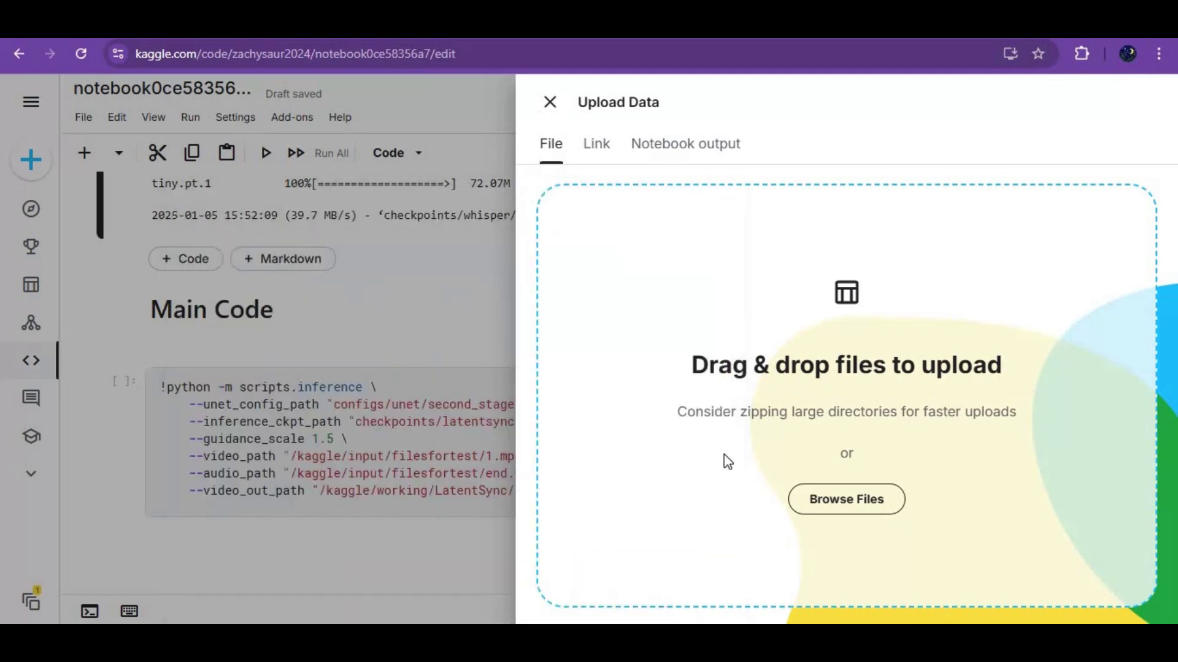
click(433, 337)
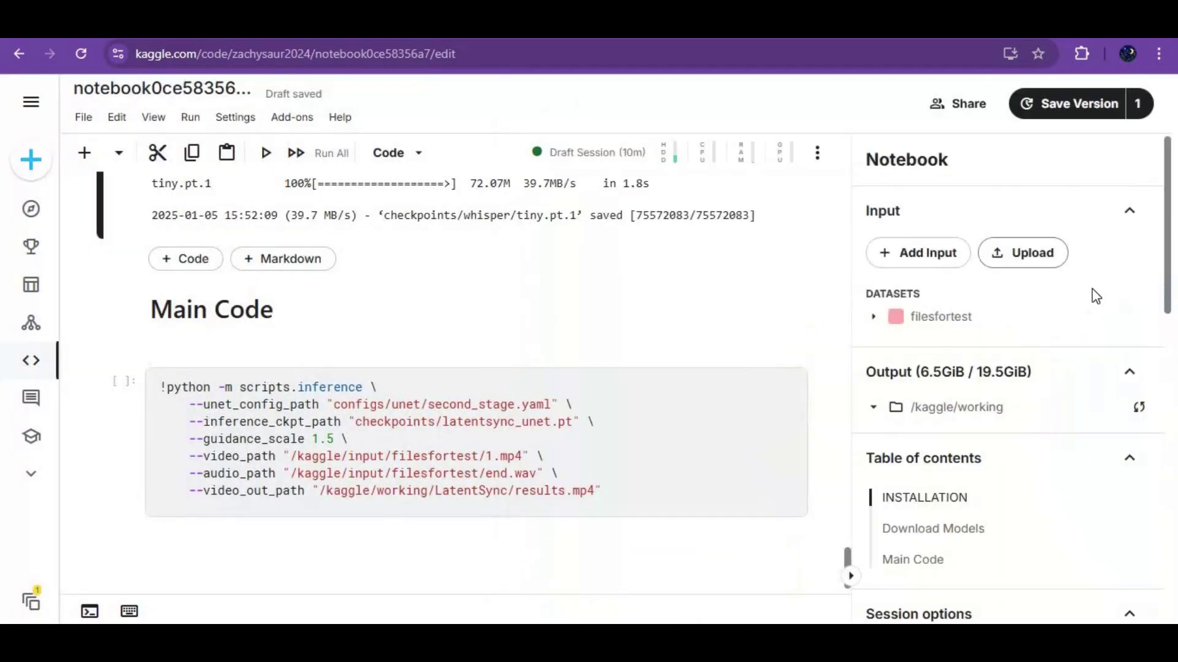
click(880, 319)
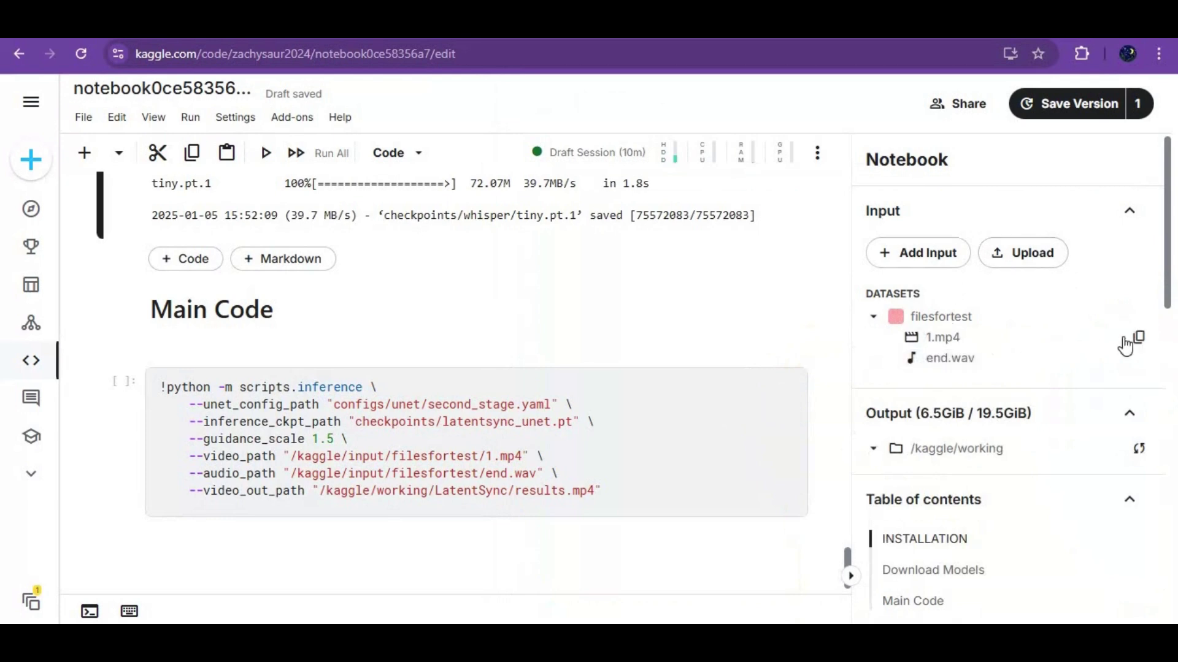
Compare the command's video, audio and output paths with the copied filesfortest paths, then run it.
click(1139, 338)
drag(523, 452, 283, 455)
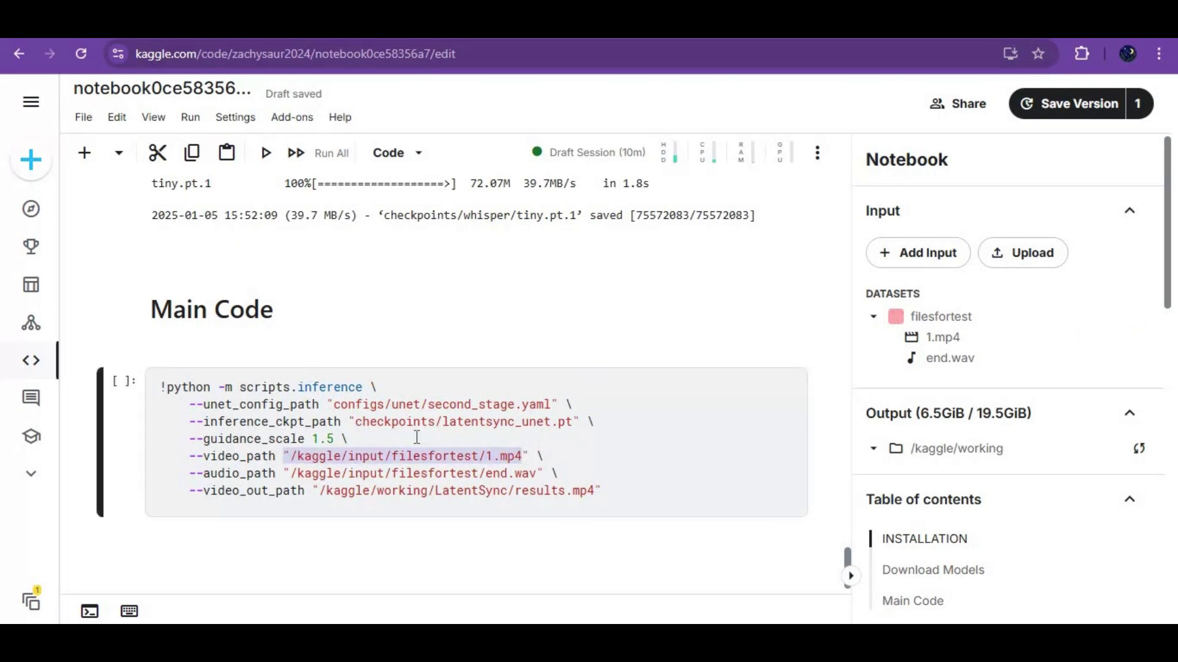
click(1138, 358)
drag(538, 474, 295, 474)
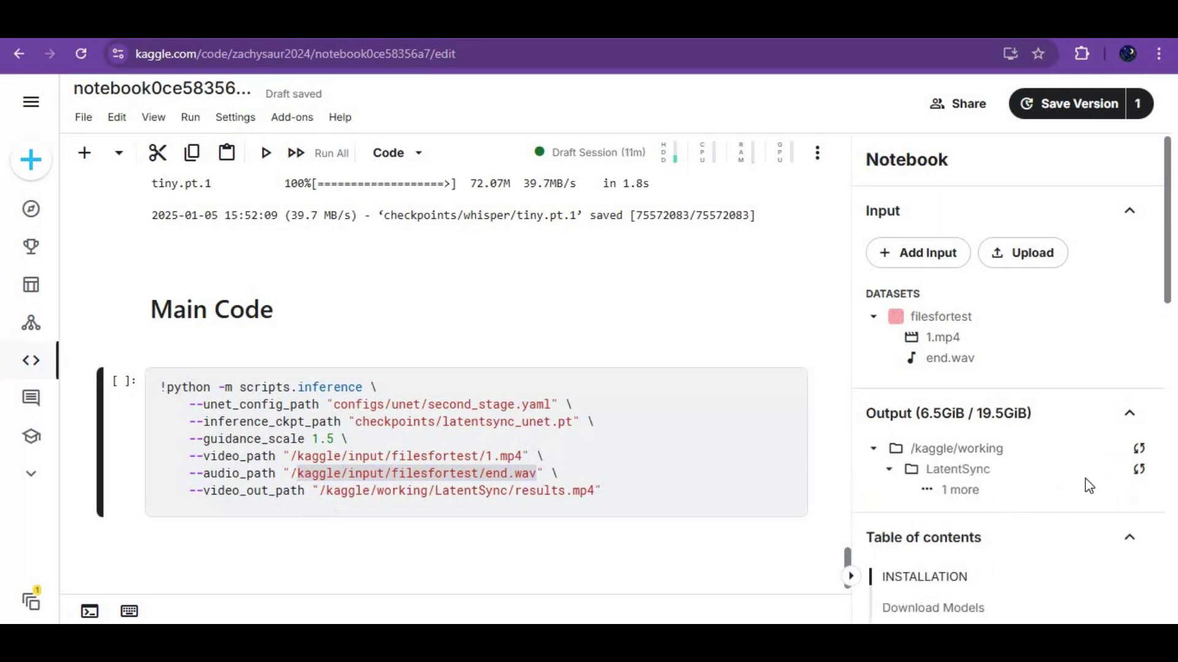
click(1117, 472)
click(506, 493)
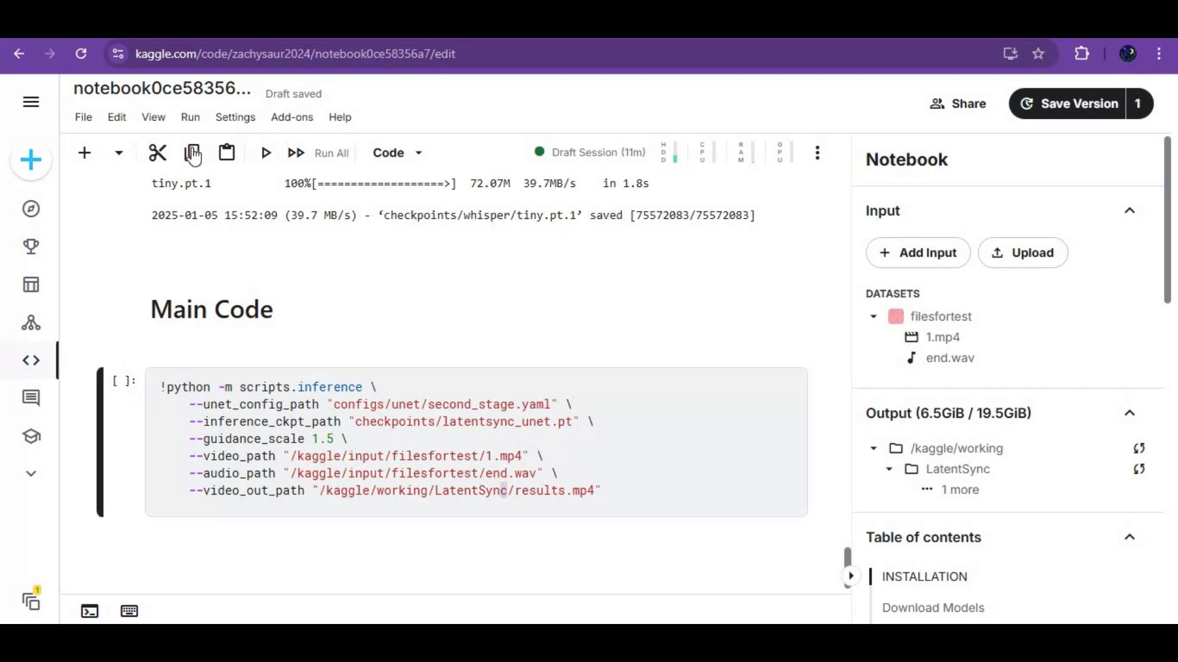
click(265, 153)
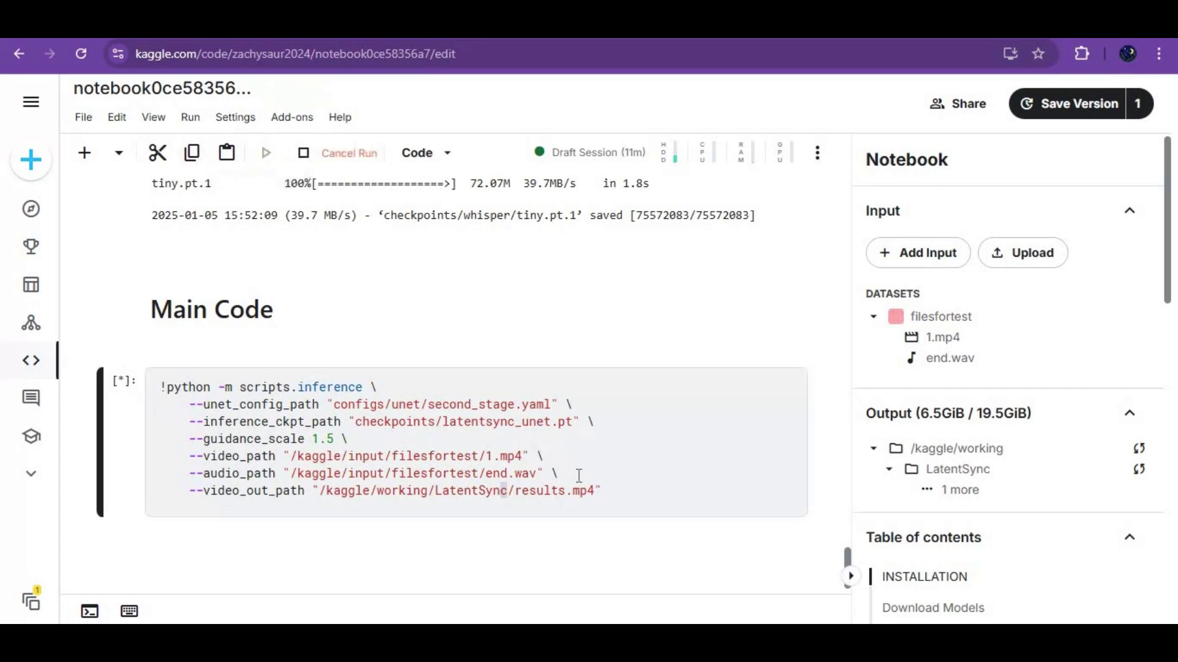
scroll(577, 474, down, 1)
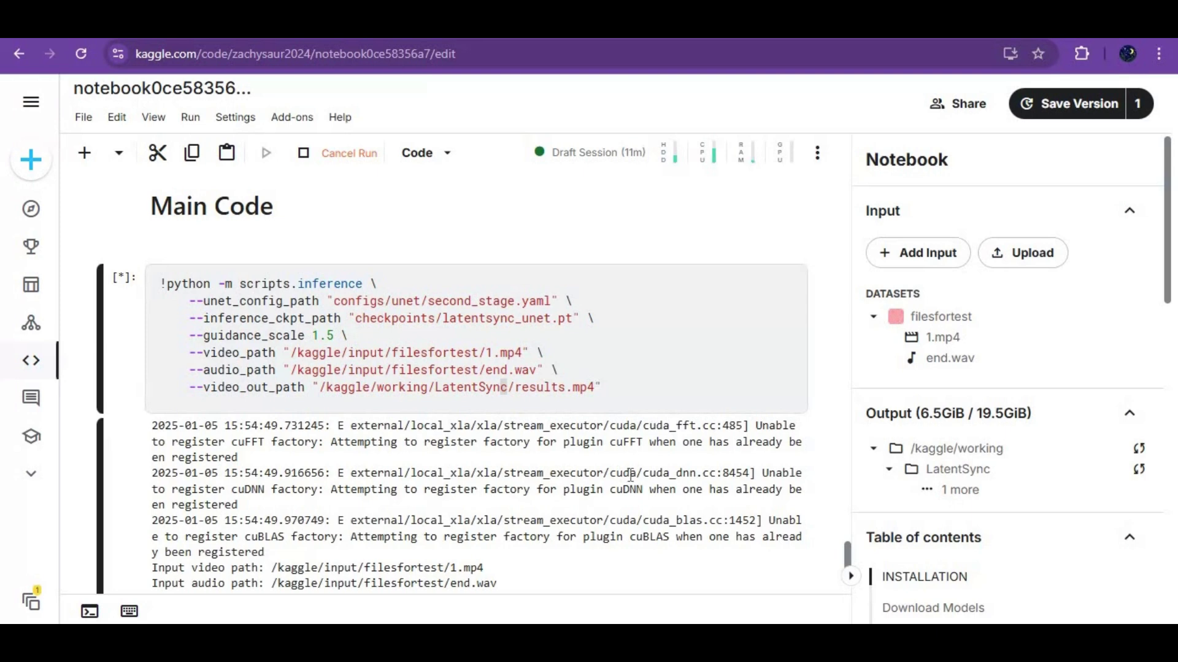
scroll(626, 475, down, 2)
scroll(636, 474, down, 2)
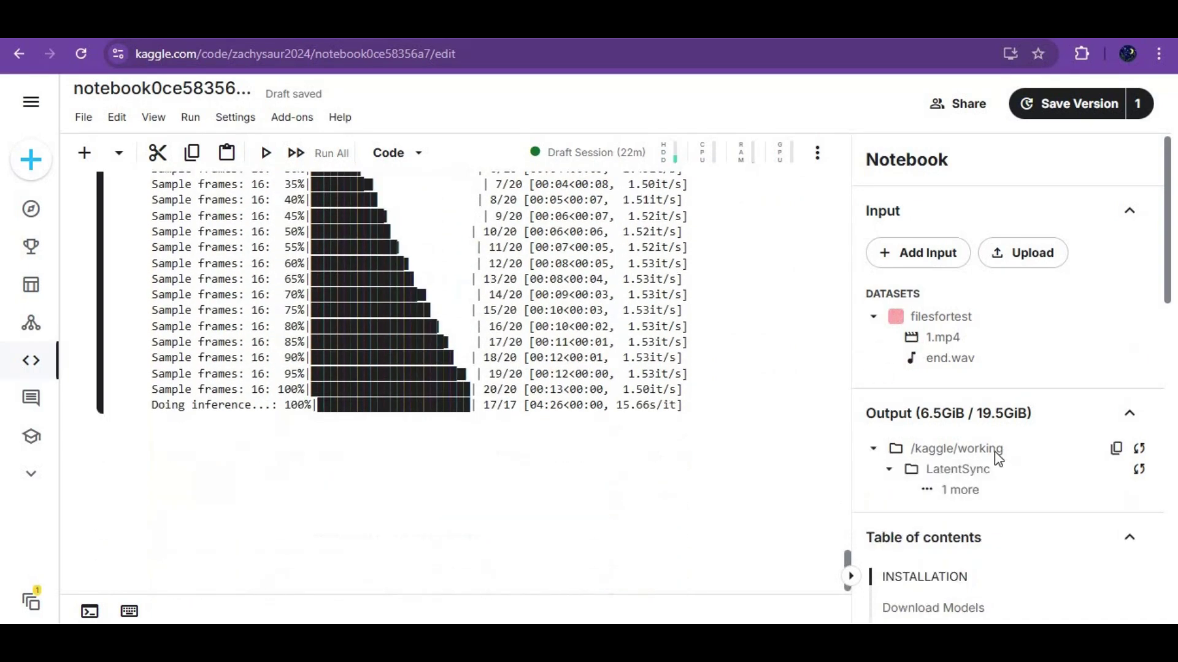
Download results.mp4 from /kaggle/working/LatentSync and open the downloaded results (1).mp4.
click(890, 469)
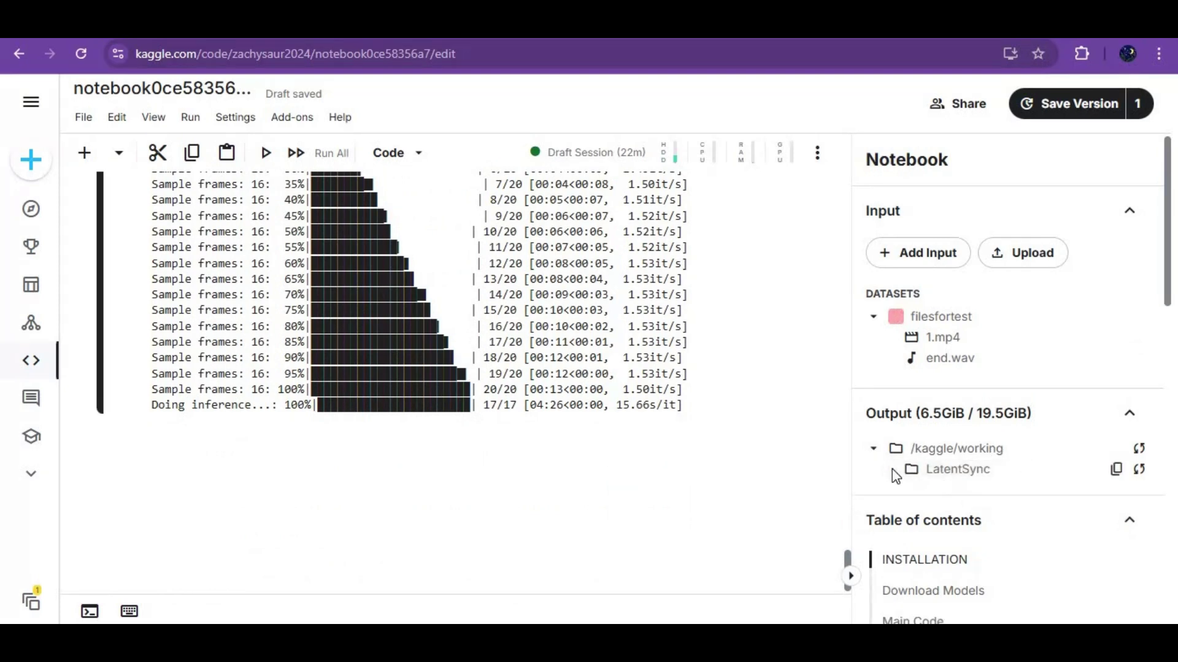
scroll(1012, 500, down, 2)
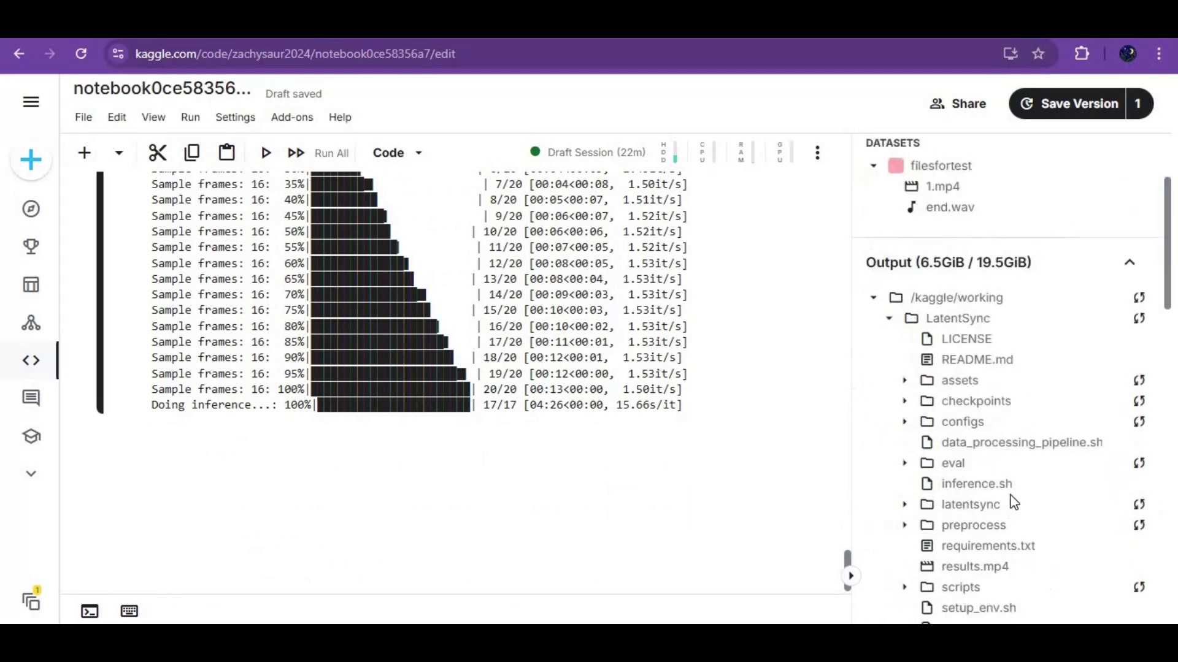
scroll(1012, 499, down, 1)
scroll(977, 358, down, 3)
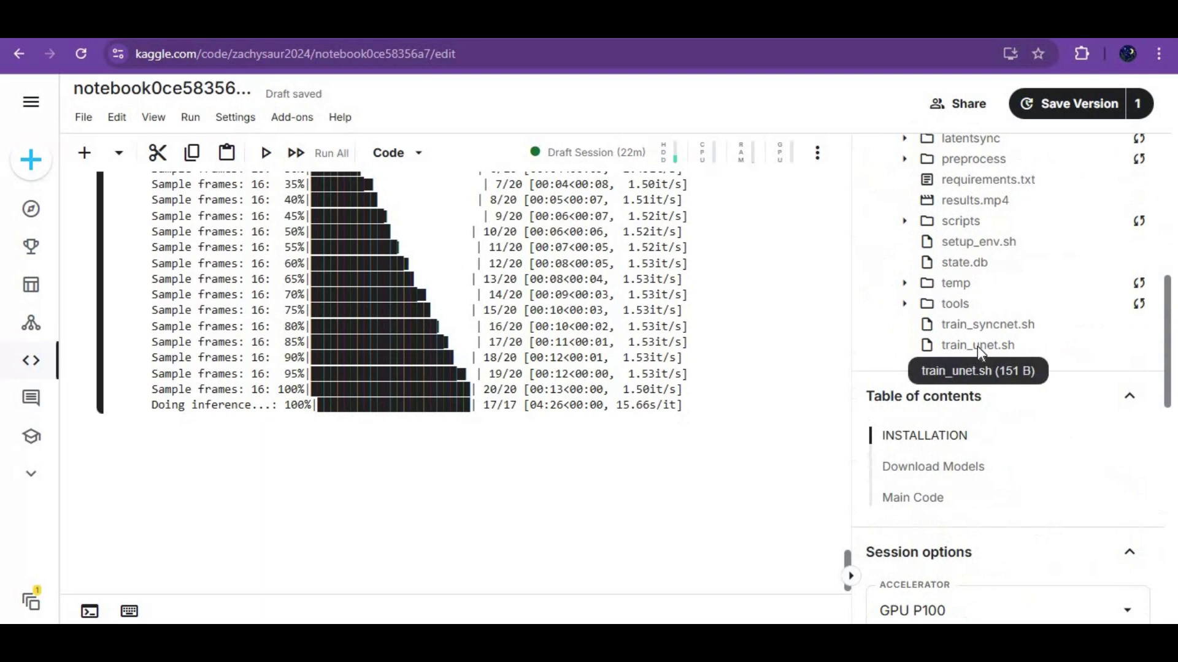
mouse_move(974, 566)
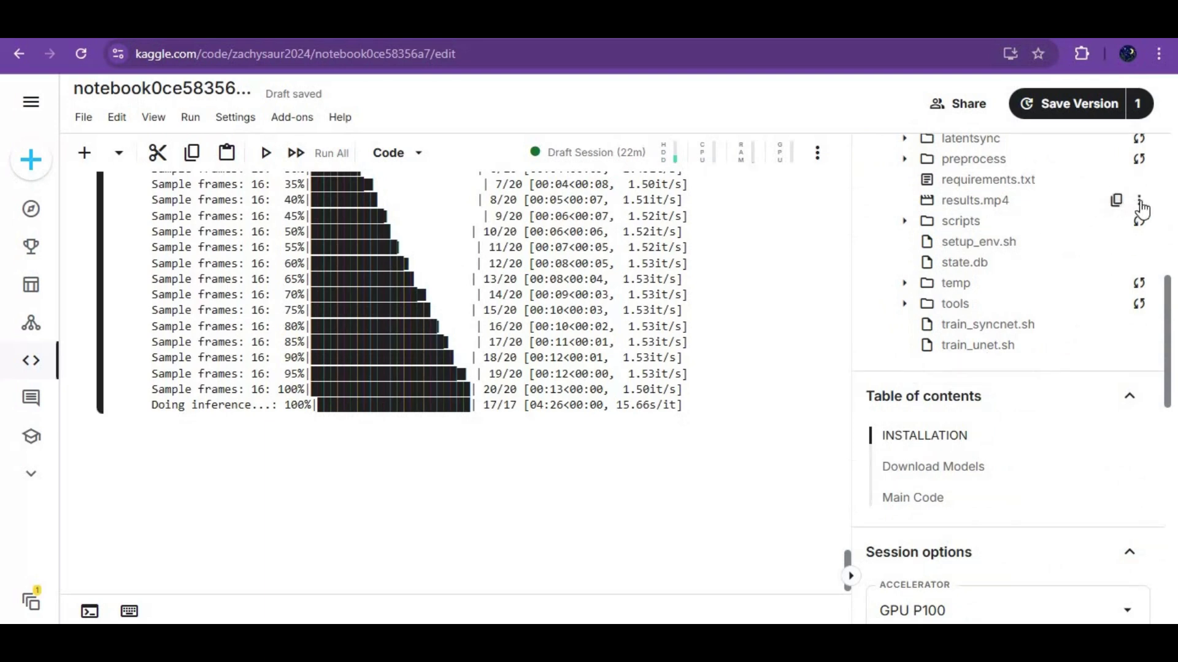
click(1139, 202)
click(1023, 226)
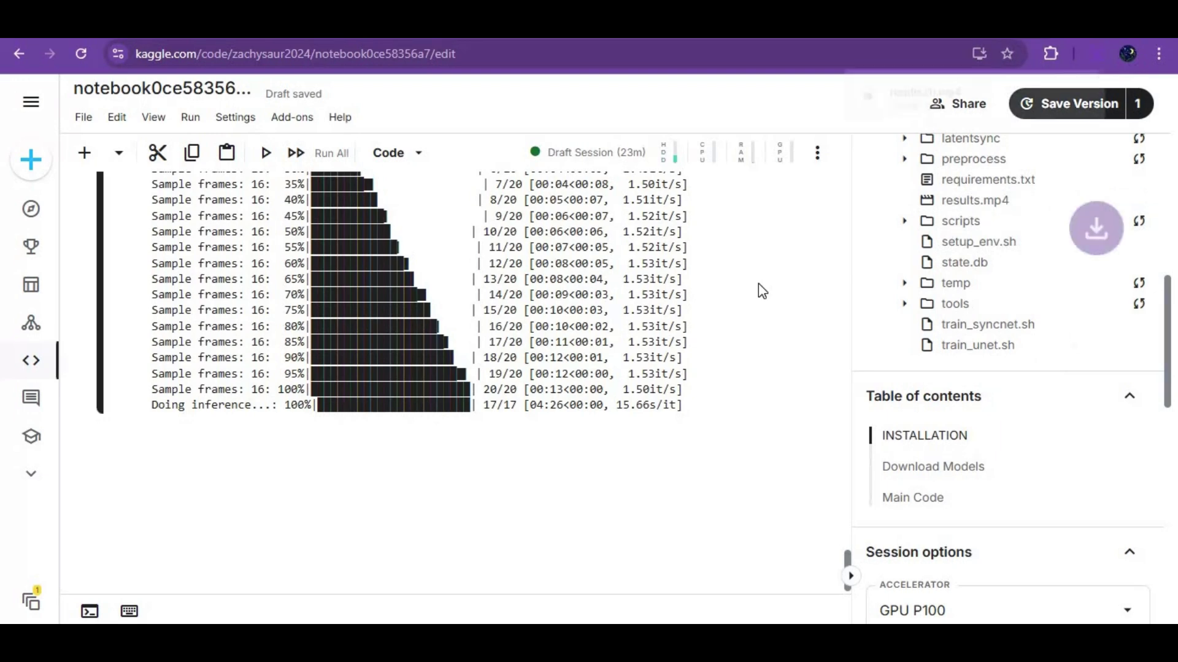
click(917, 100)
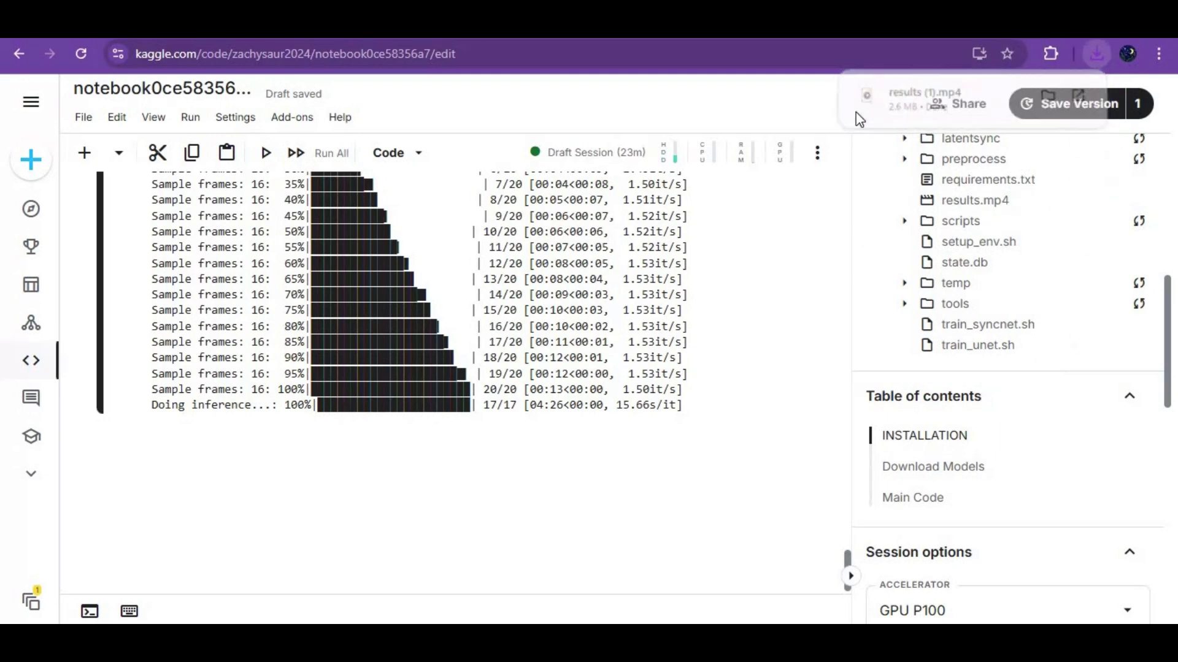